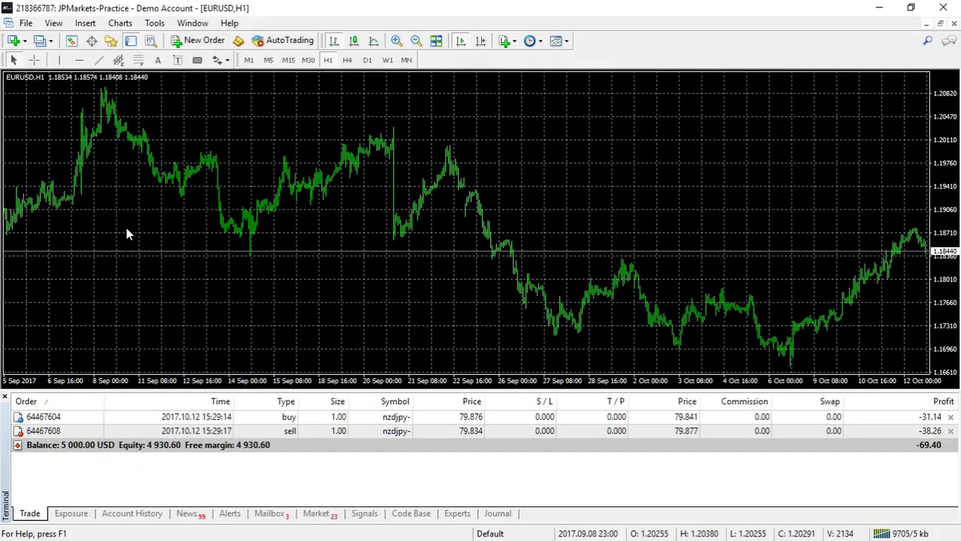
Stretch the EURUSD chart's time scale to enlarge the bars and display the chart as candlesticks
left_click_drag(126, 235, 164, 227)
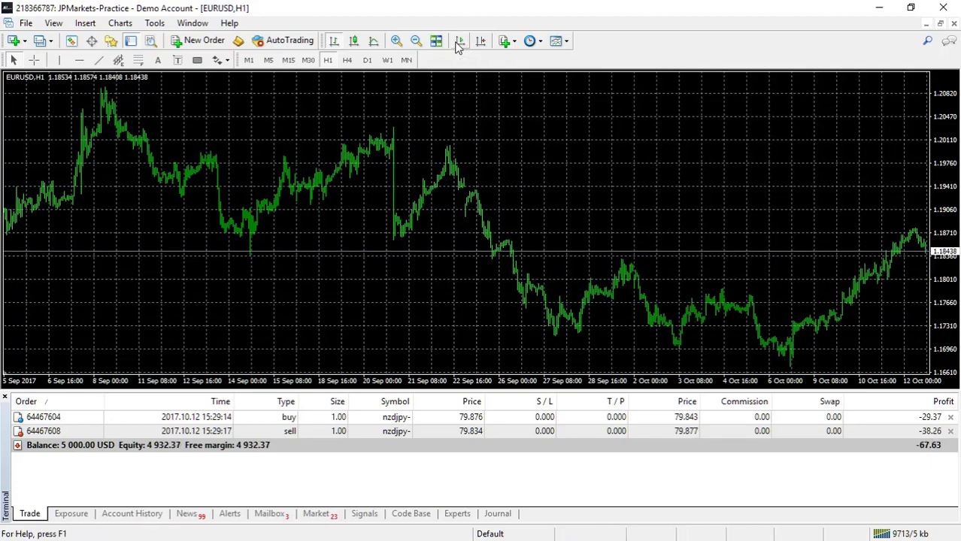
left_click_drag(111, 223, 164, 233)
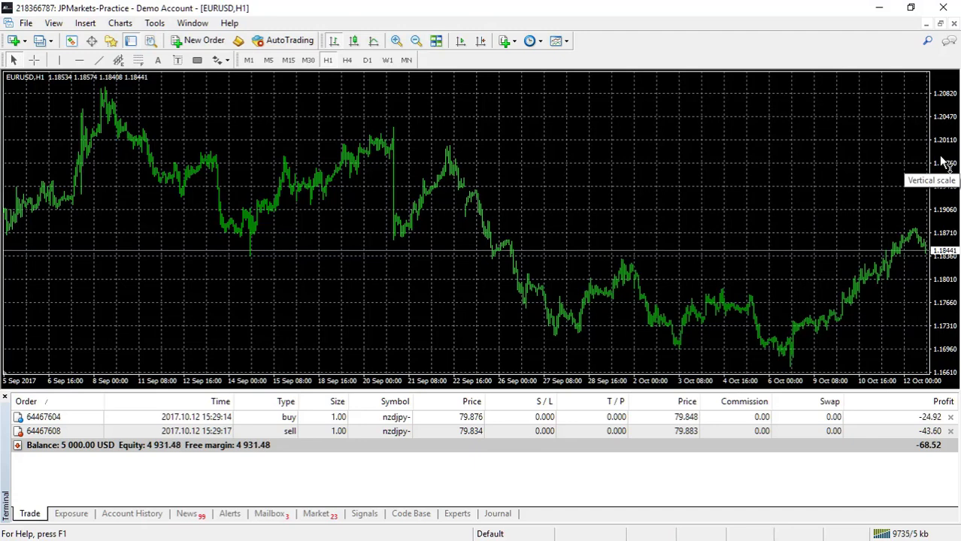
mouse_move(944, 164)
left_mouse_down()
mouse_move(943, 301)
mouse_move(945, 154)
left_mouse_up()
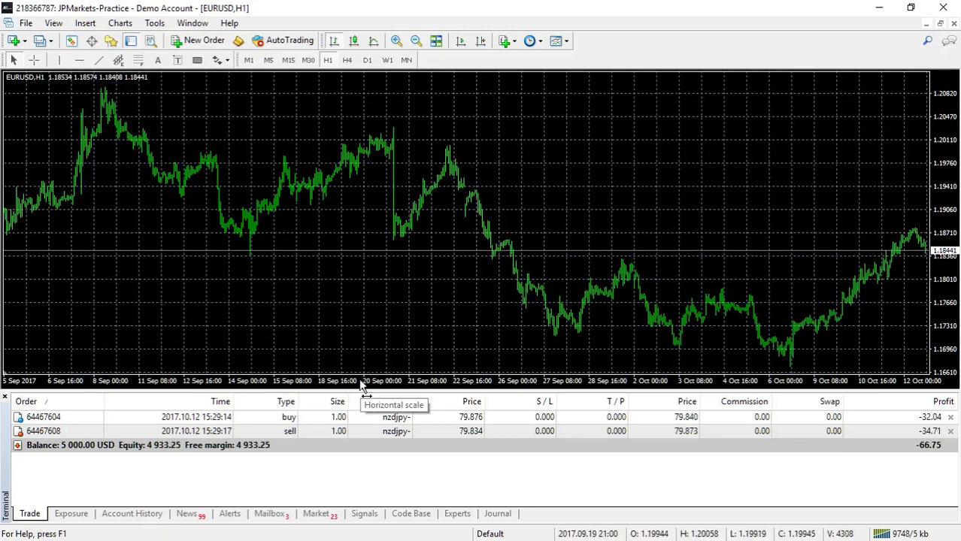
left_click_drag(361, 385, 396, 386)
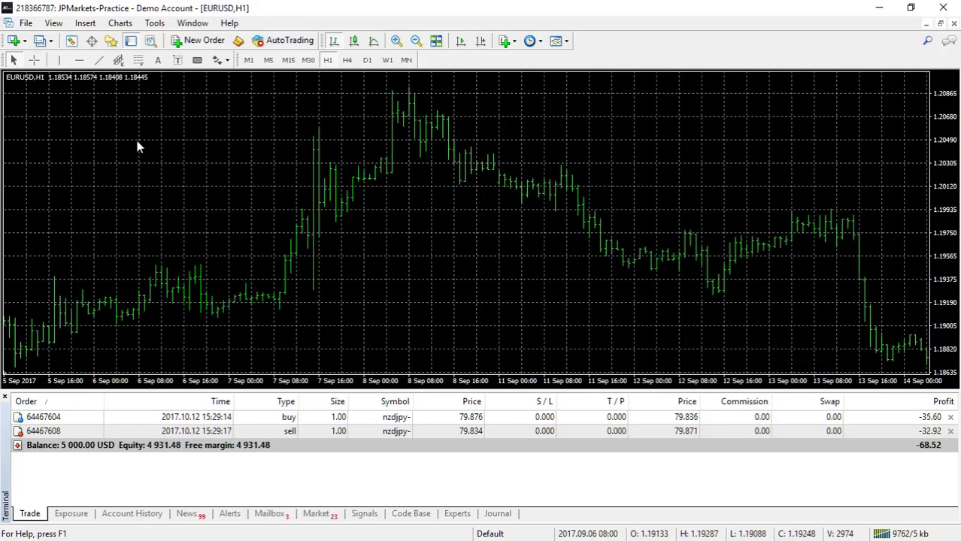
left_click(34, 60)
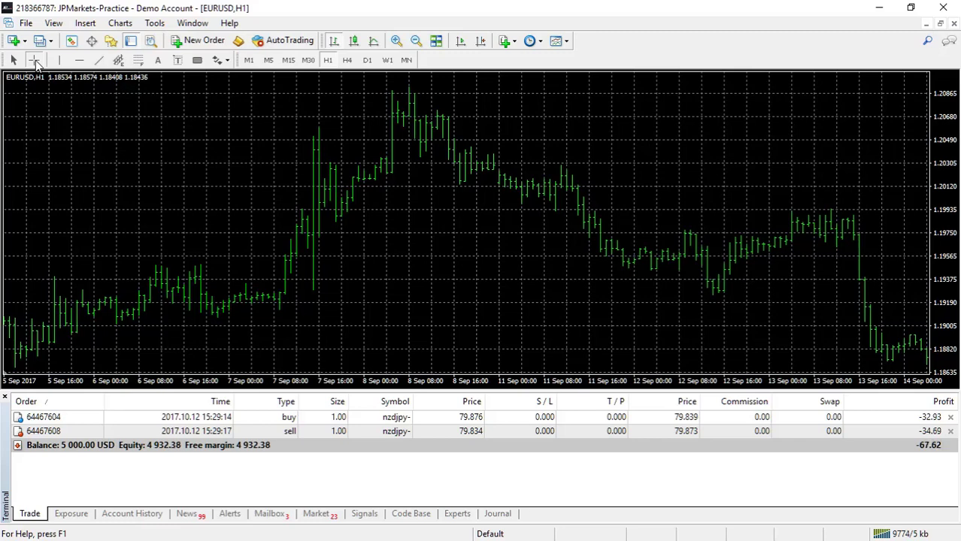
left_click(353, 42)
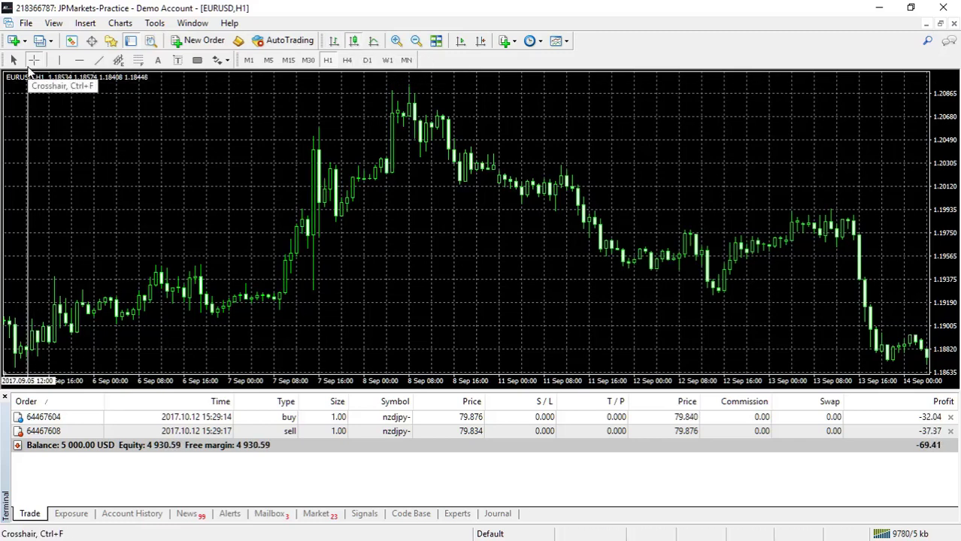
Measure a sample distance with the crosshair, from 6 September 2017 15:00 at about 1.2039 diagonally down to about 1.199
left_click(34, 60)
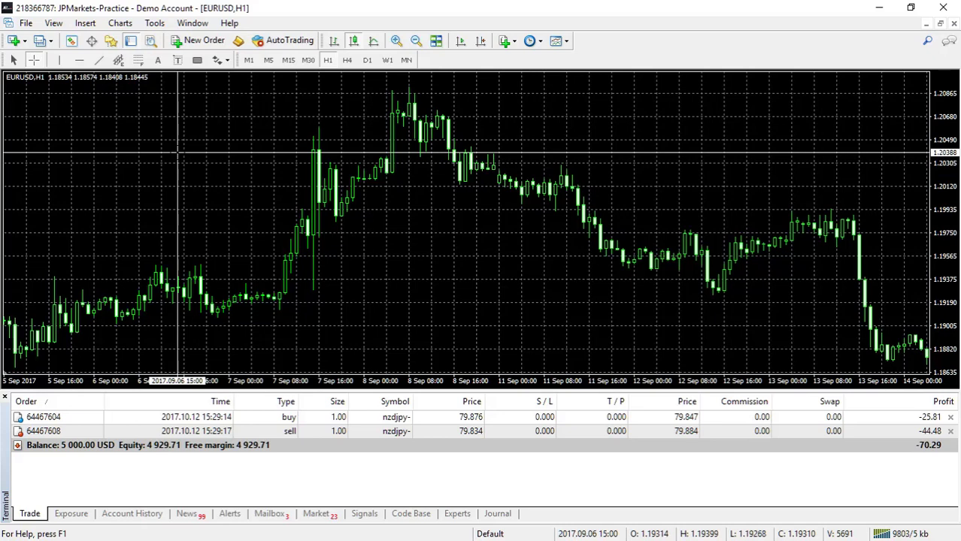
left_click_drag(178, 153, 248, 215)
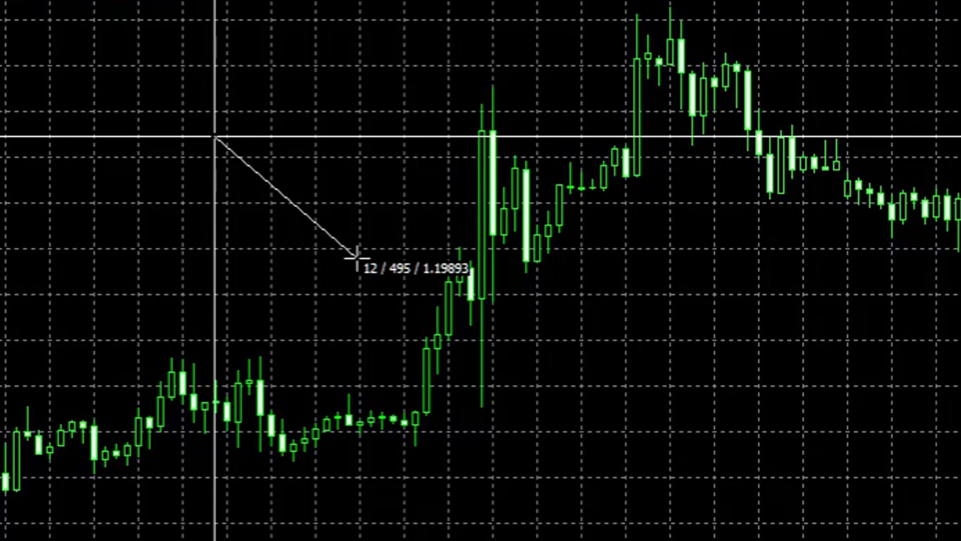
mouse_move(357, 257)
left_mouse_down()
mouse_move(304, 256)
mouse_move(405, 259)
mouse_move(322, 259)
mouse_move(352, 254)
left_mouse_up()
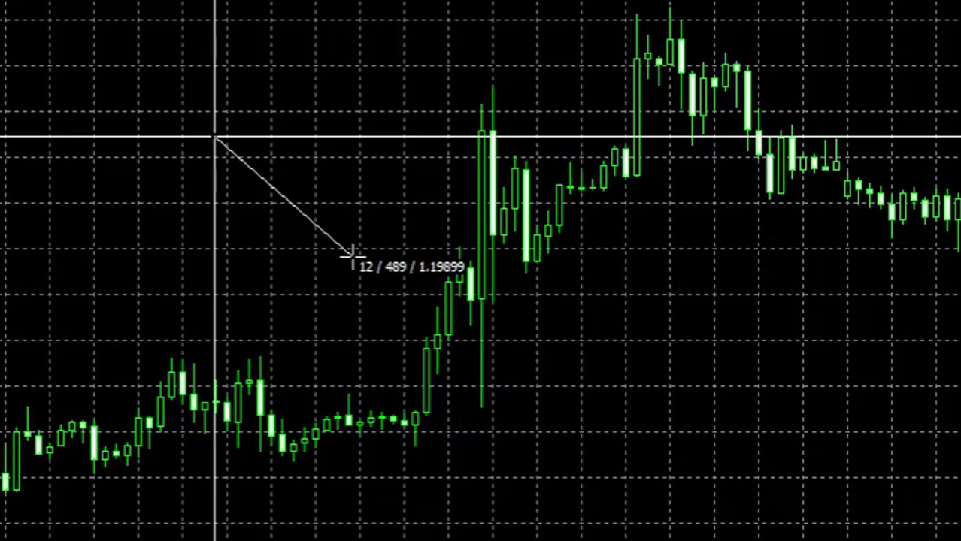
mouse_move(351, 255)
left_mouse_down()
mouse_move(356, 34)
mouse_move(357, 248)
left_mouse_up()
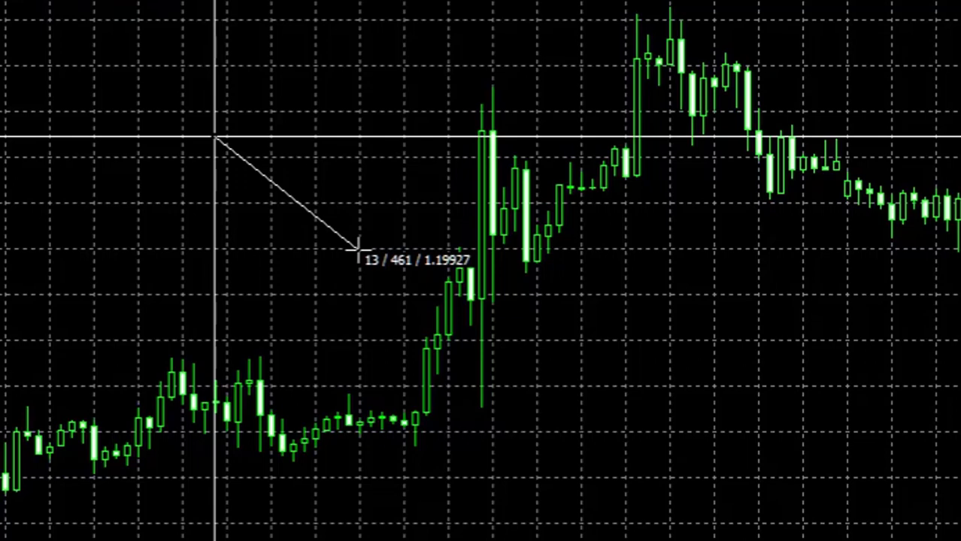
left_click_drag(357, 249, 354, 258)
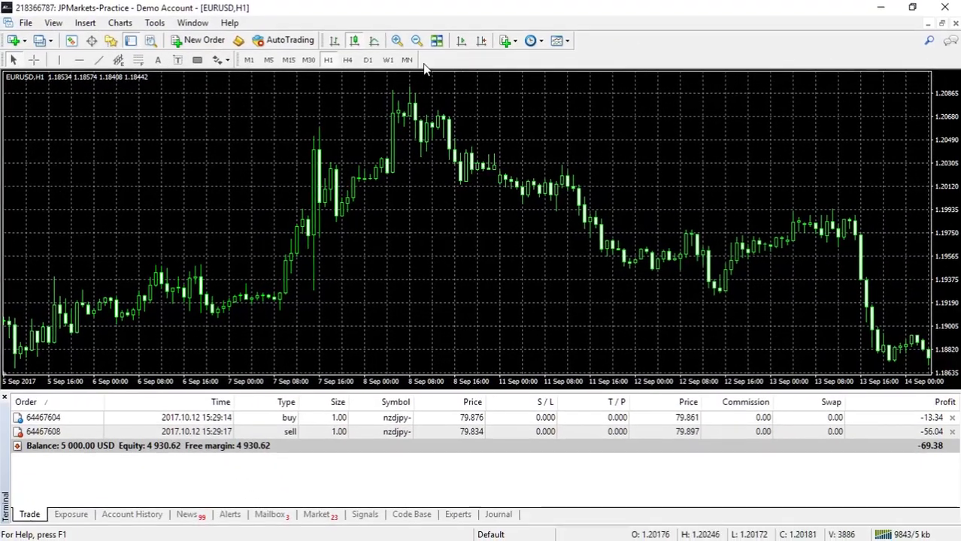
Measure the price decline from the 29 August high to the 31 August low with the crosshair
left_click_drag(185, 181, 496, 226)
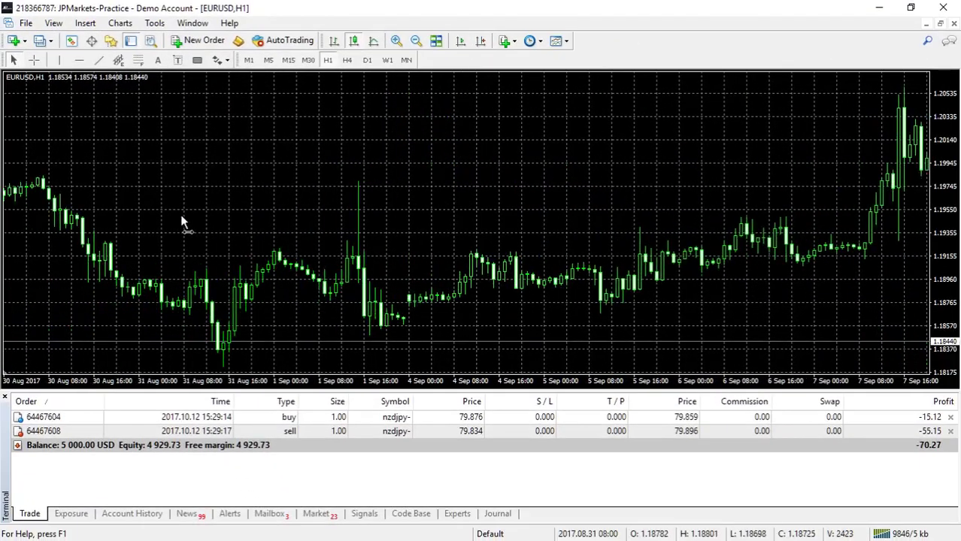
left_click_drag(180, 214, 511, 222)
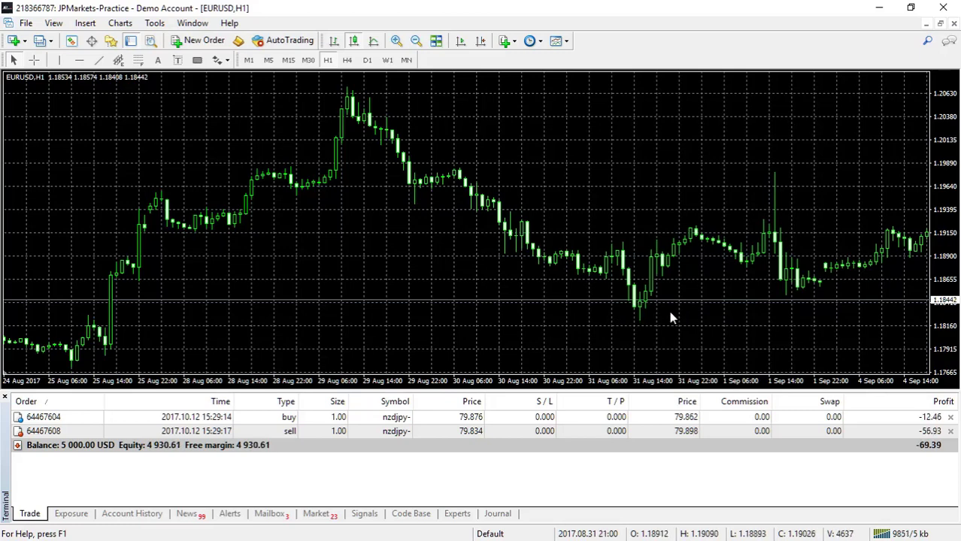
left_click_drag(696, 316, 671, 315)
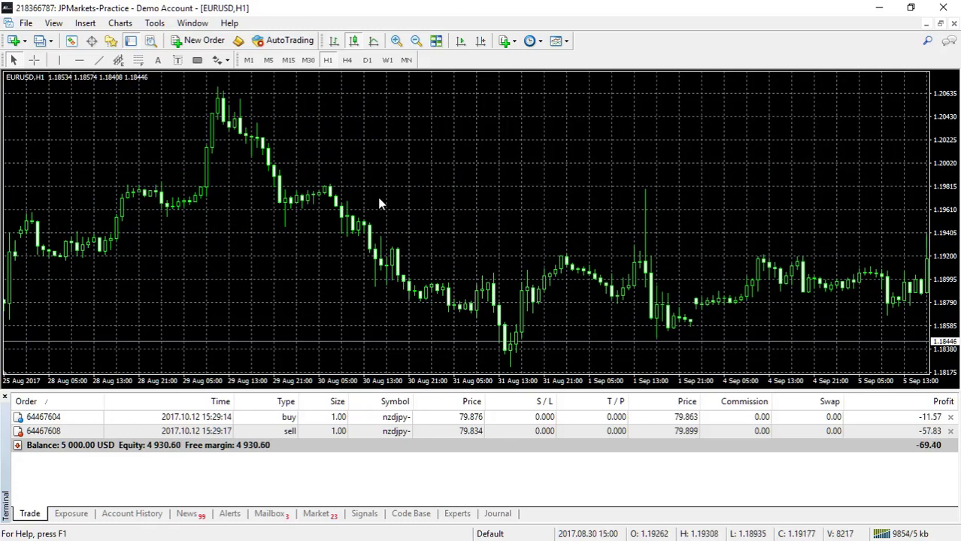
left_click(33, 60)
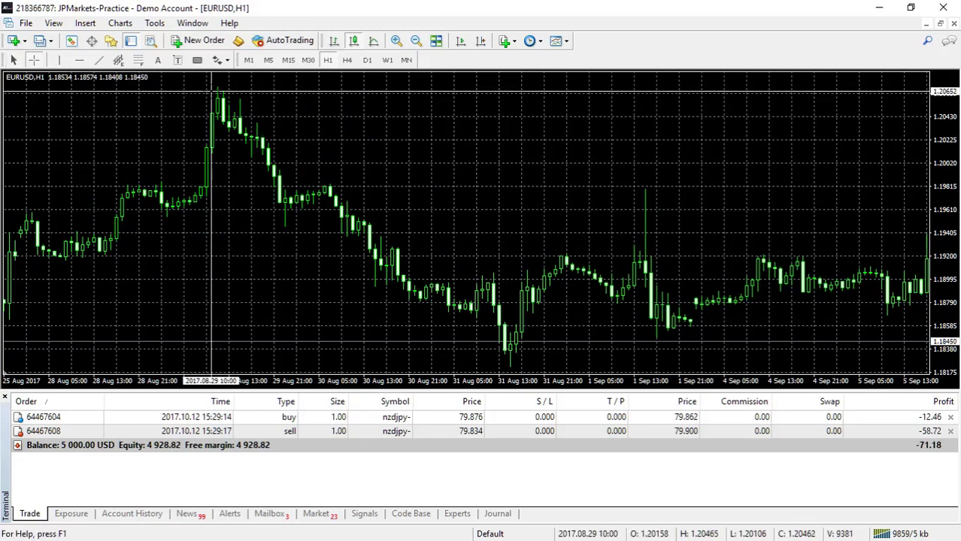
left_click_drag(218, 89, 511, 368)
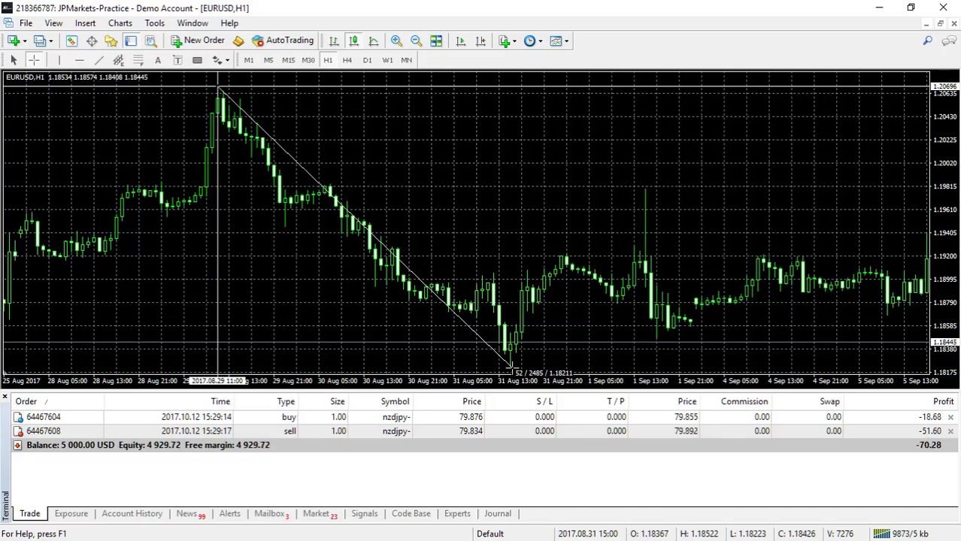
left_click_drag(511, 368, 511, 368)
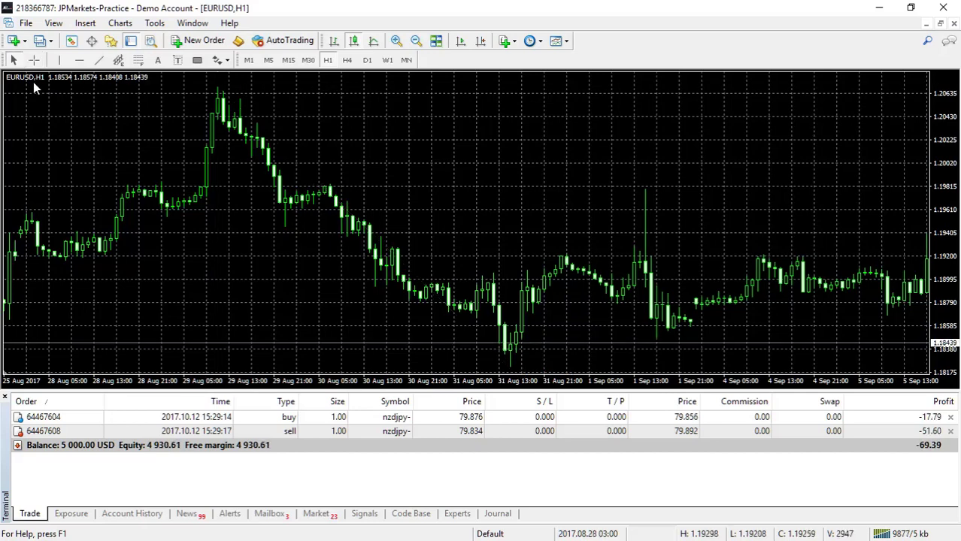
Measure the price rise from the 29 August 02:00 candle up to the 29 August peak with the crosshair
left_click(33, 60)
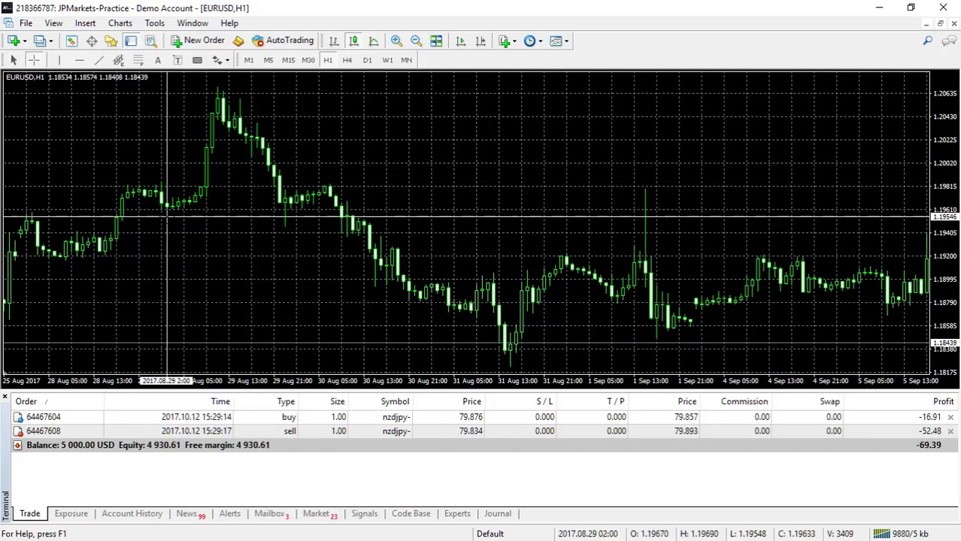
left_click_drag(167, 217, 217, 84)
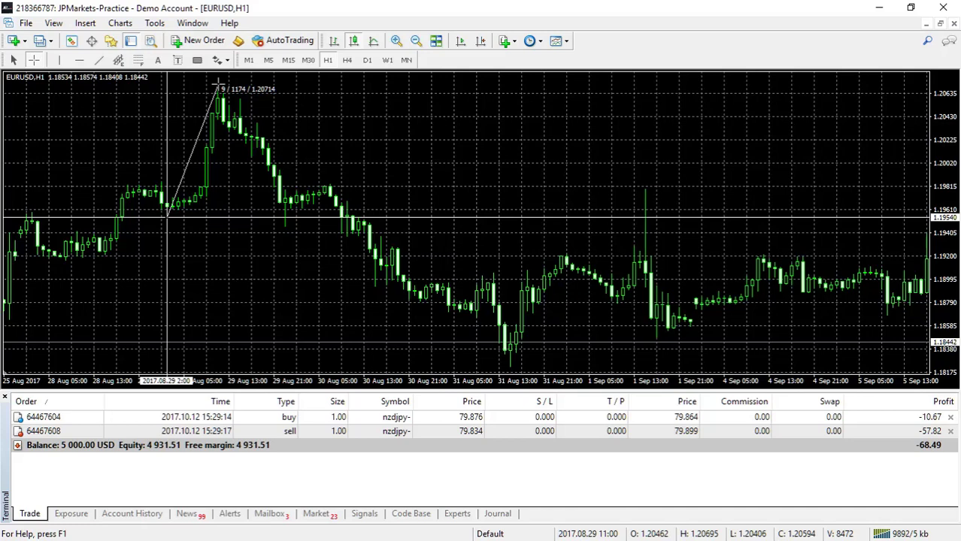
left_click_drag(218, 87, 220, 88)
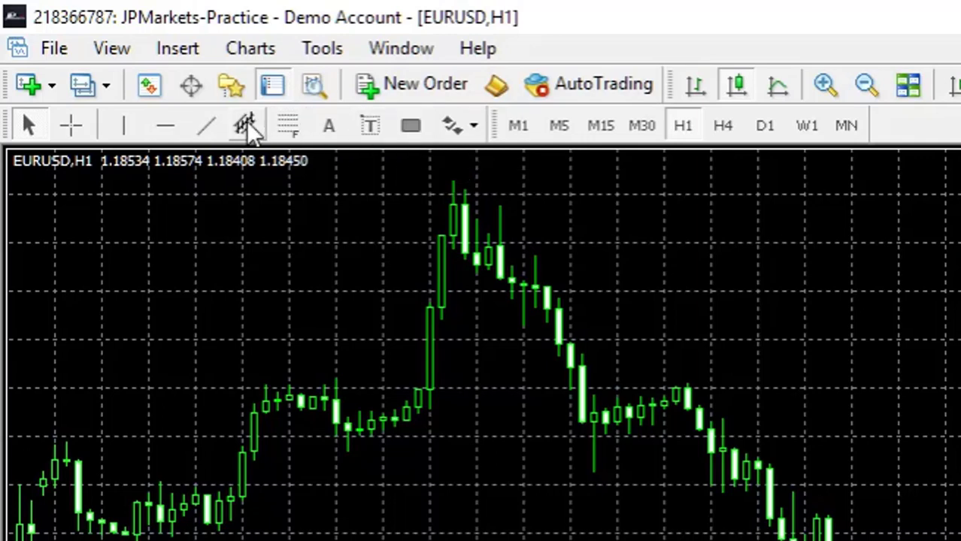
Customize the line studies toolbar by adding the Triangle tool
right_click(311, 117)
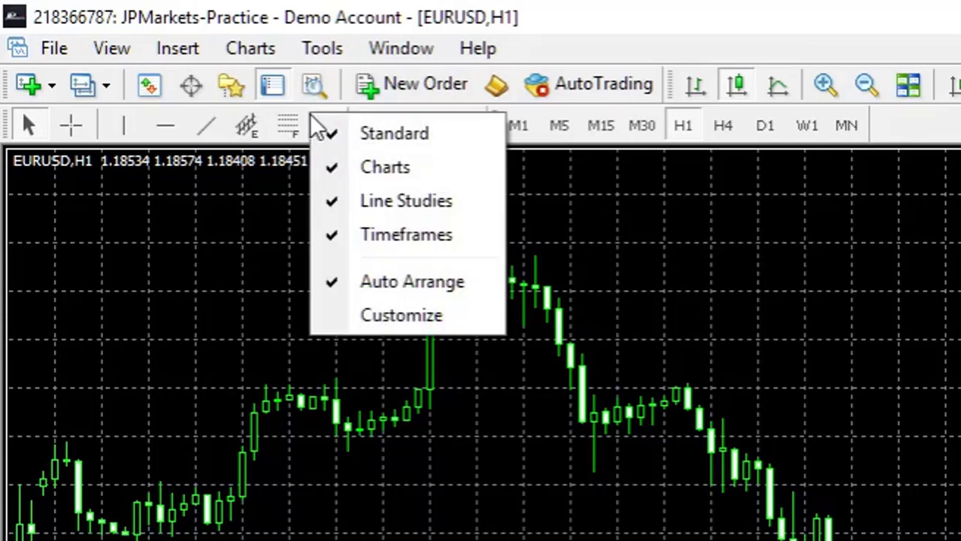
left_click(399, 315)
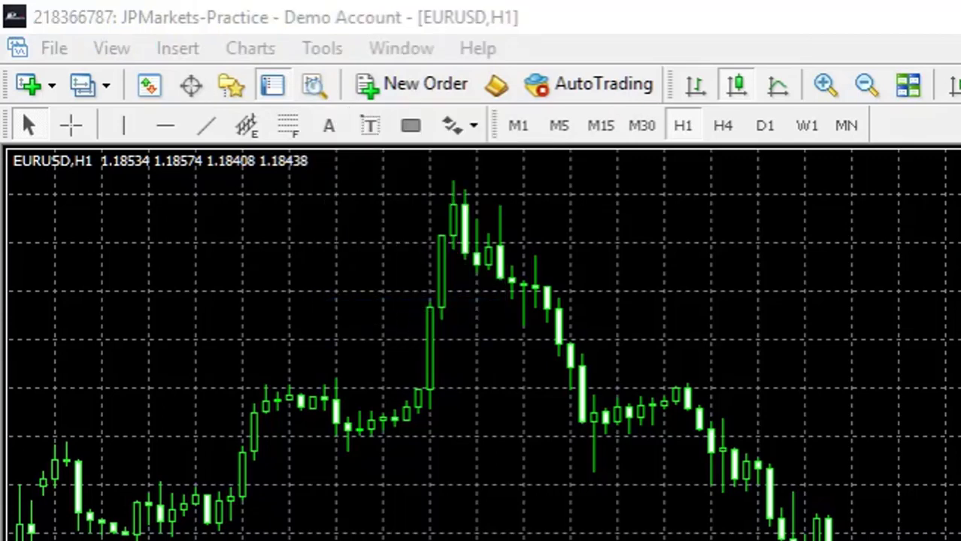
left_click_drag(332, 282, 849, 219)
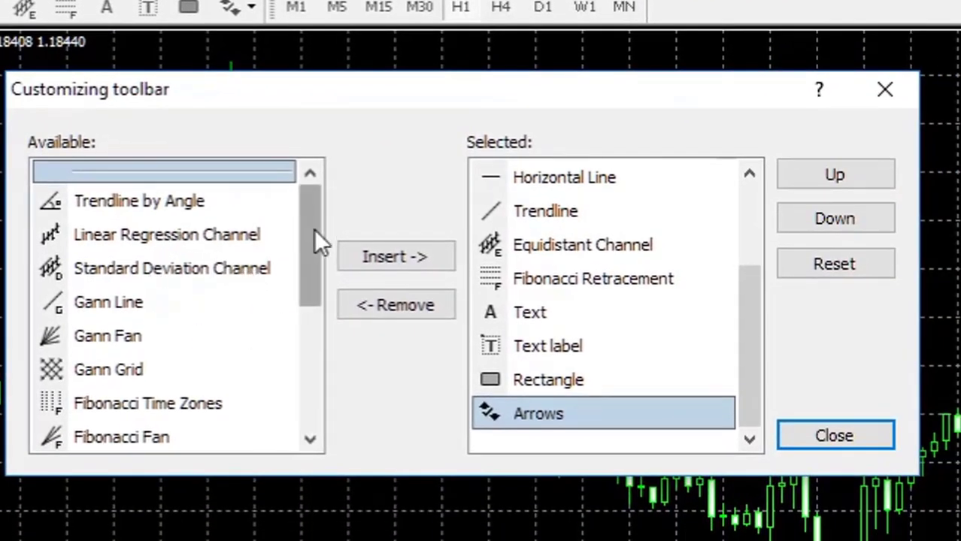
left_click_drag(314, 230, 308, 357)
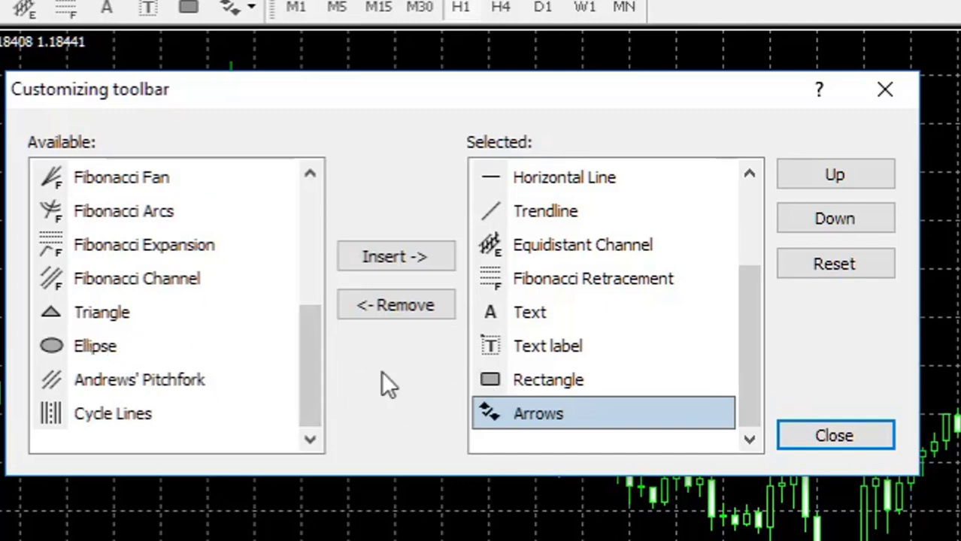
left_click(105, 314)
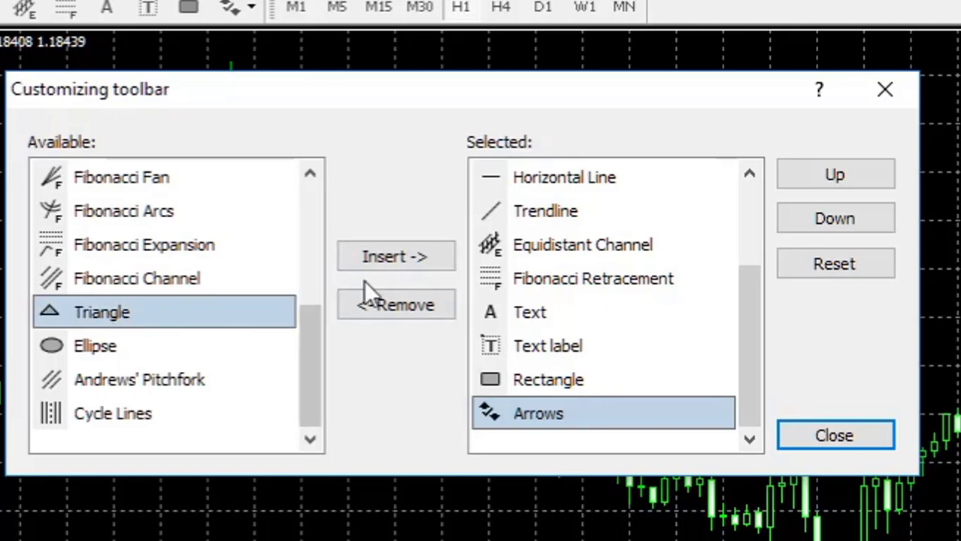
left_click(390, 259)
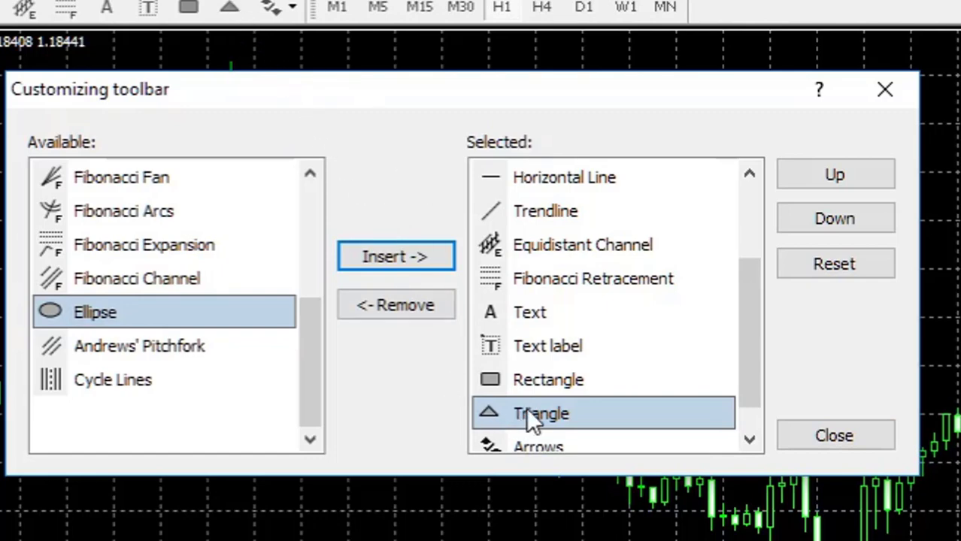
Remove the Triangle and Rectangle tools from the line studies toolbar
left_click(552, 412)
left_click(393, 307)
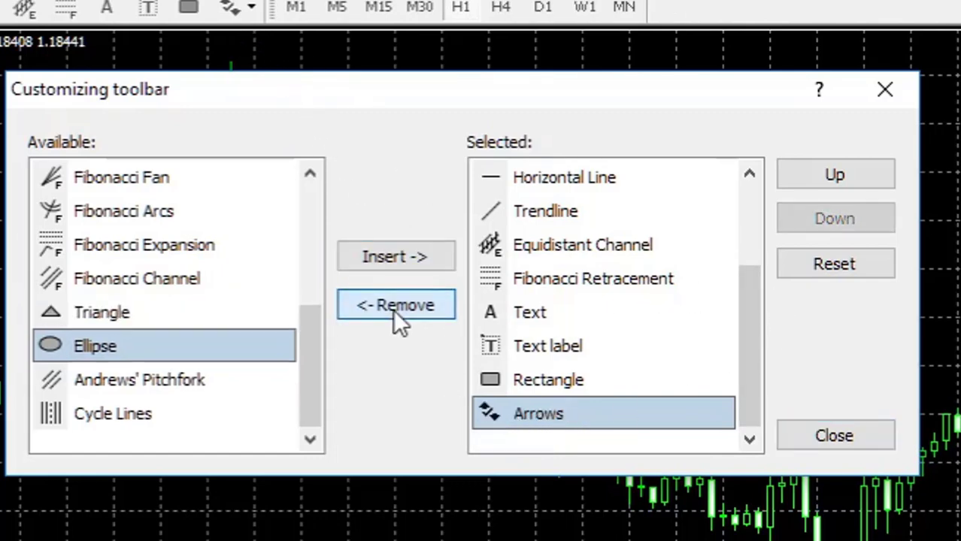
left_click(539, 382)
left_click(394, 304)
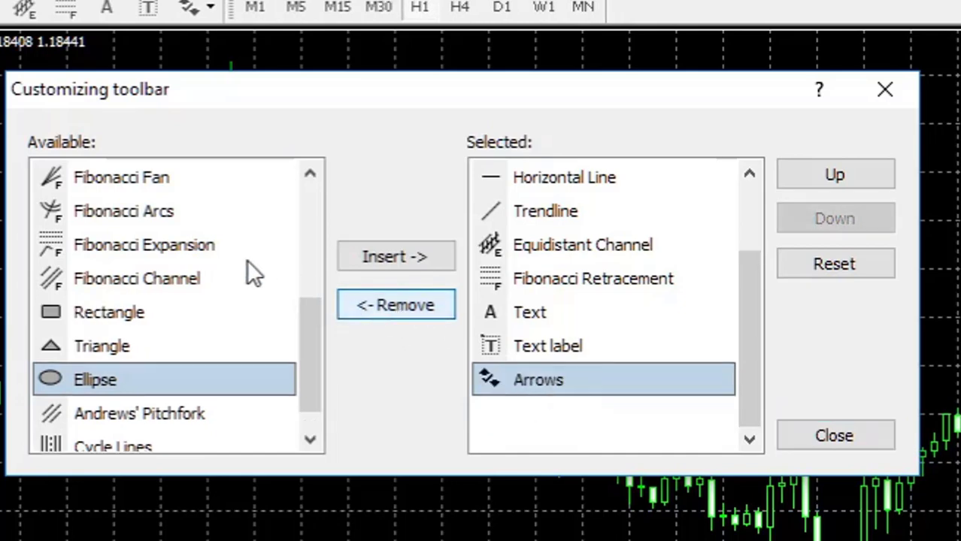
Put the Rectangle tool back on the line studies toolbar and finish customizing it
left_click(93, 310)
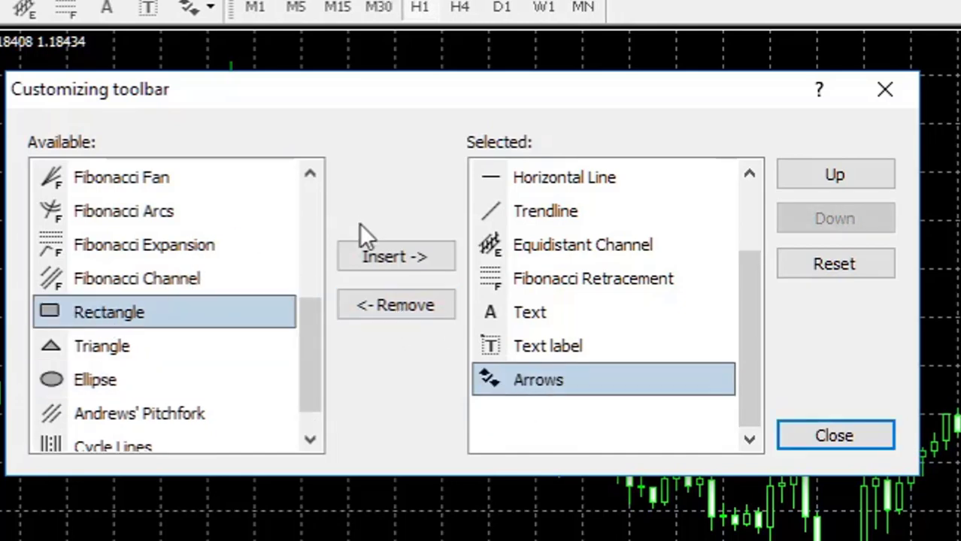
left_click(372, 248)
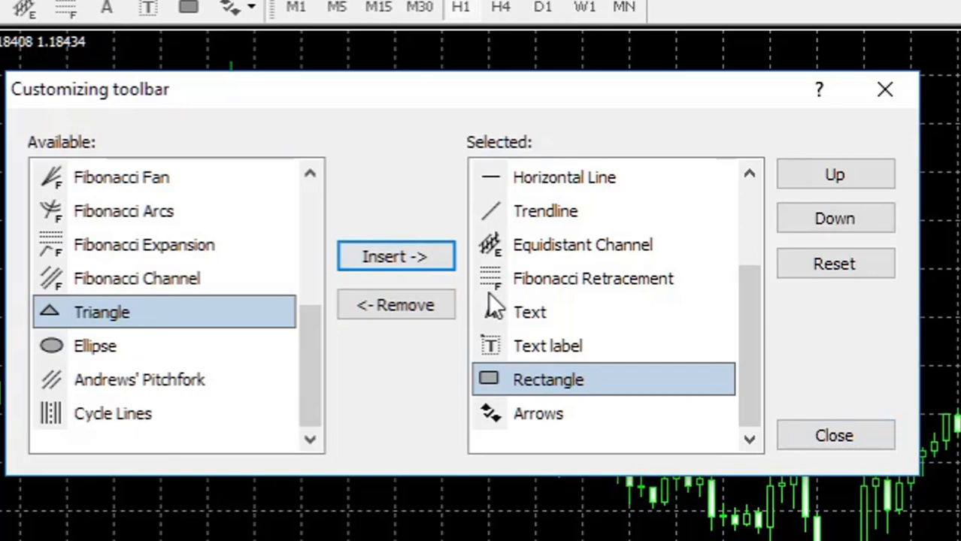
scroll(590, 359, "up", 2)
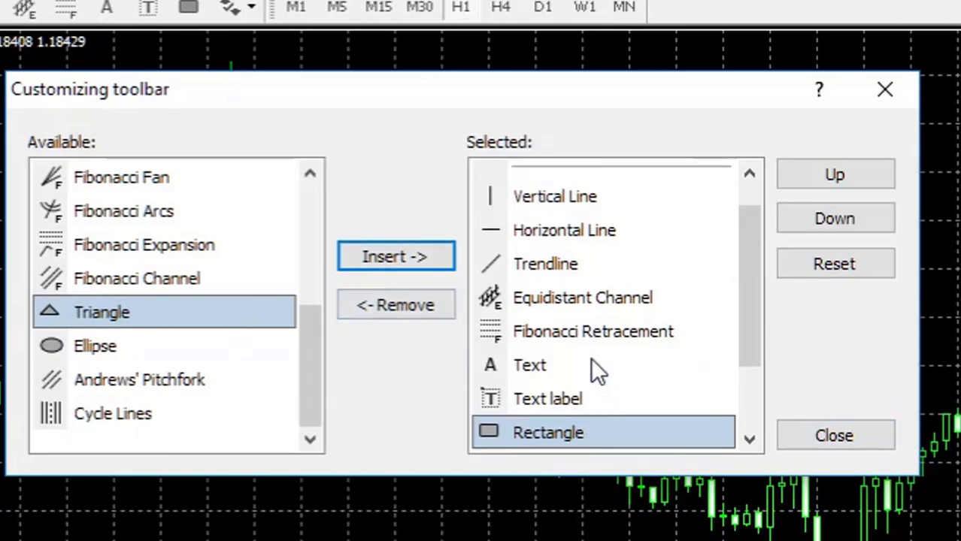
left_click(834, 438)
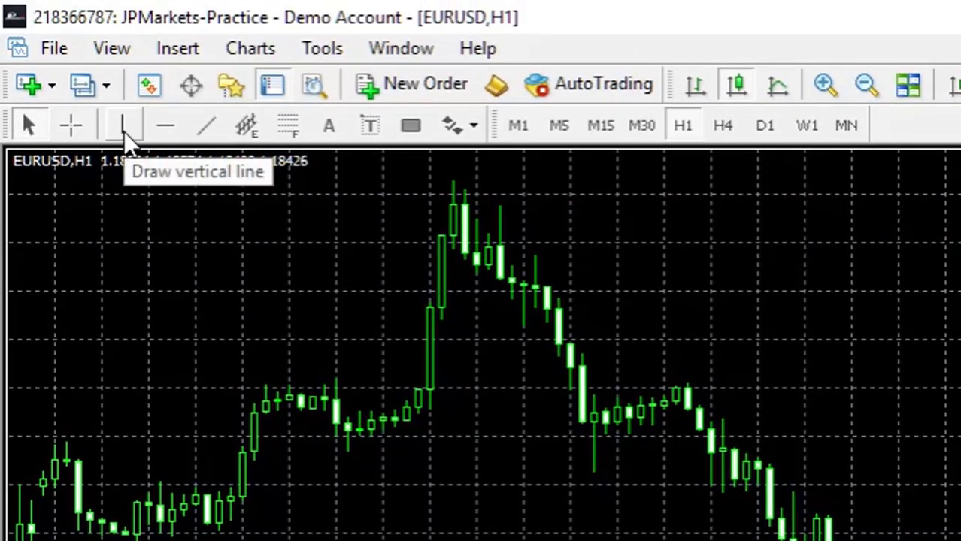
Draw three vertical lines on the chart at 30 August 11:00, 1 September 13:00 and 29 August 11:00
left_click(123, 128)
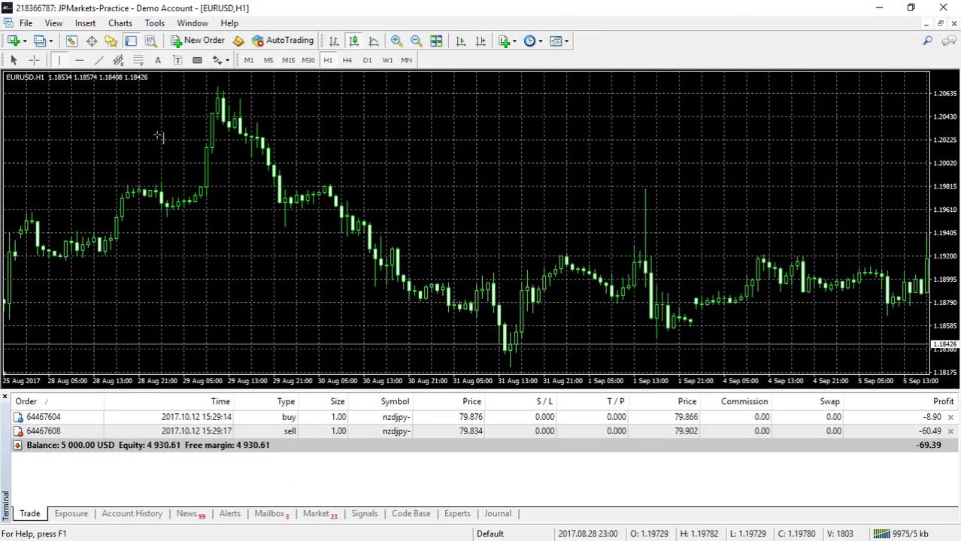
left_click(353, 150)
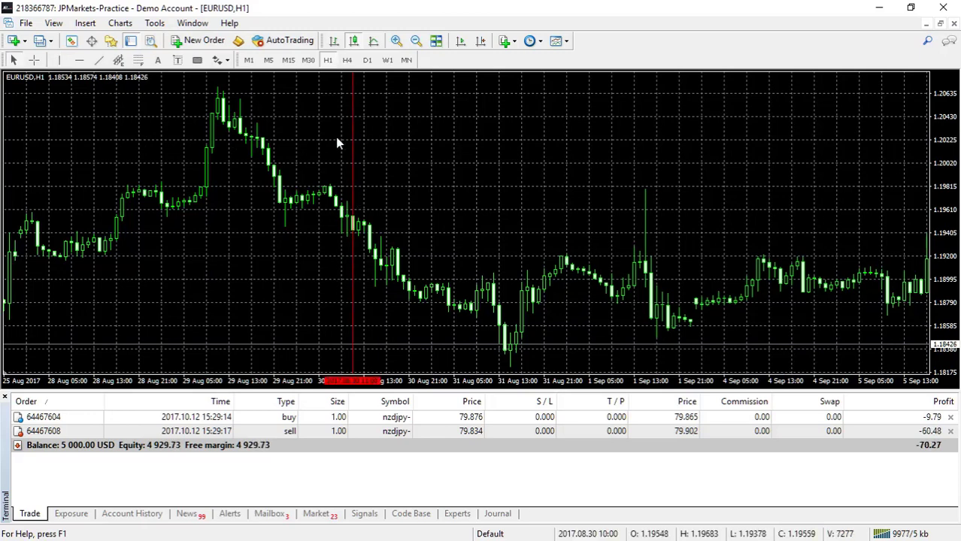
left_click(59, 60)
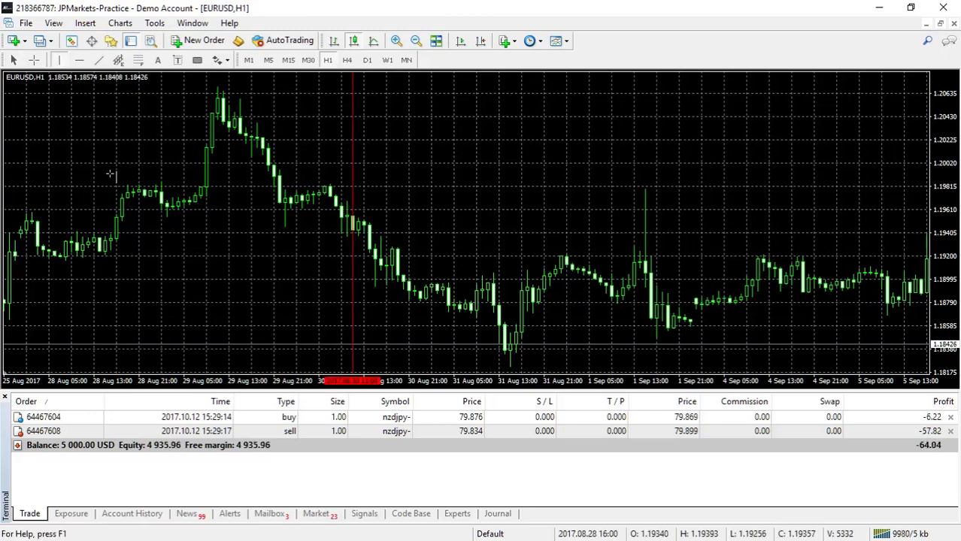
left_click(325, 197)
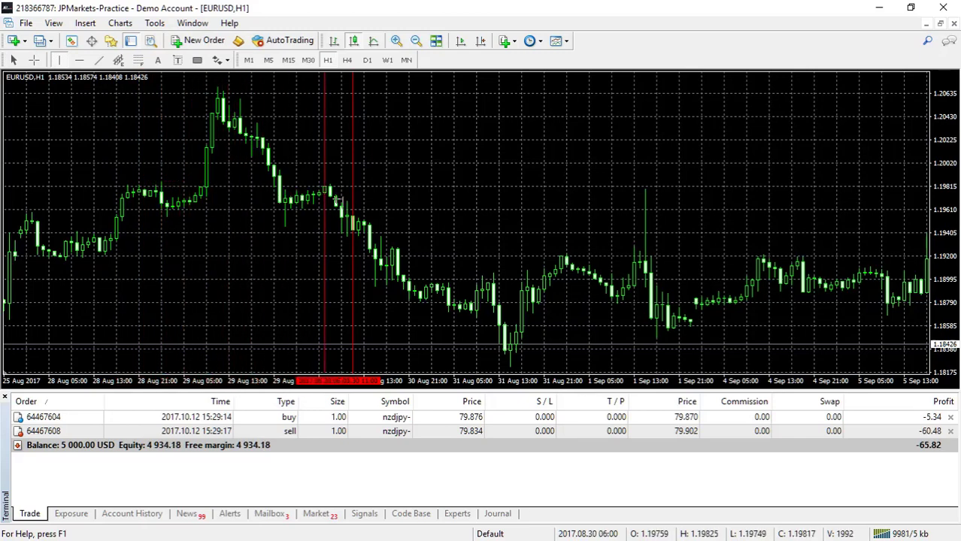
left_click_drag(336, 201, 636, 215)
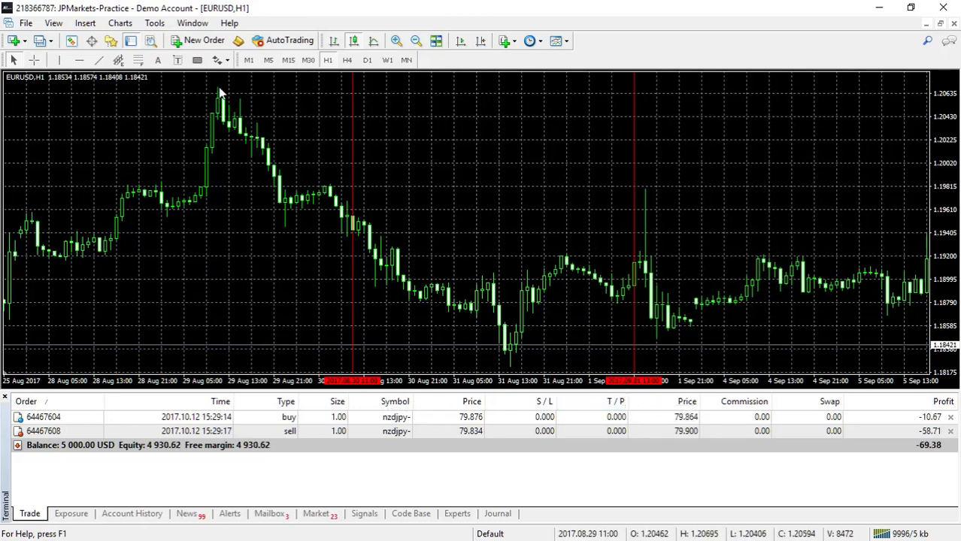
left_click(59, 60)
left_click_drag(193, 107, 219, 107)
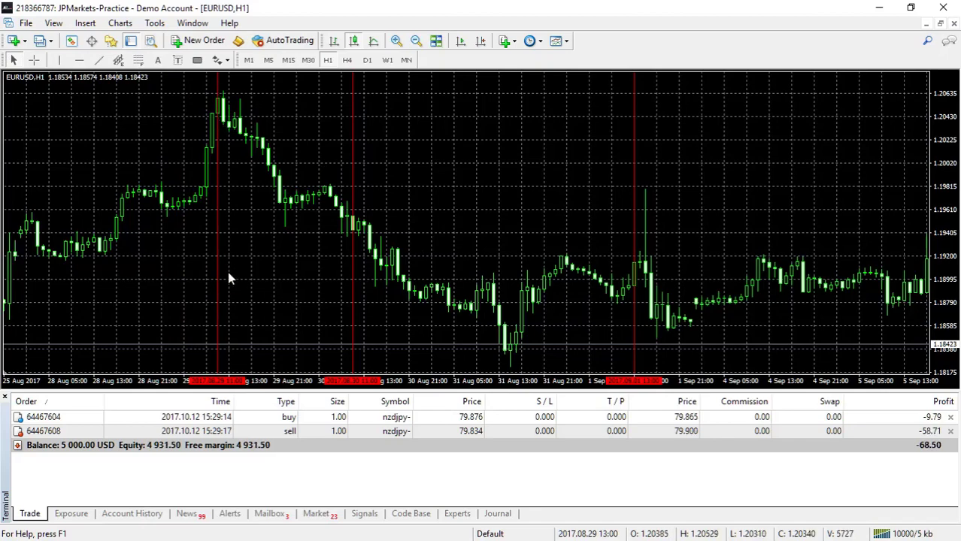
Draw horizontal lines at the 29 August high, about 1.2063, and at the 31 August low, about 1.1821
scroll(81, 326, "left", 5)
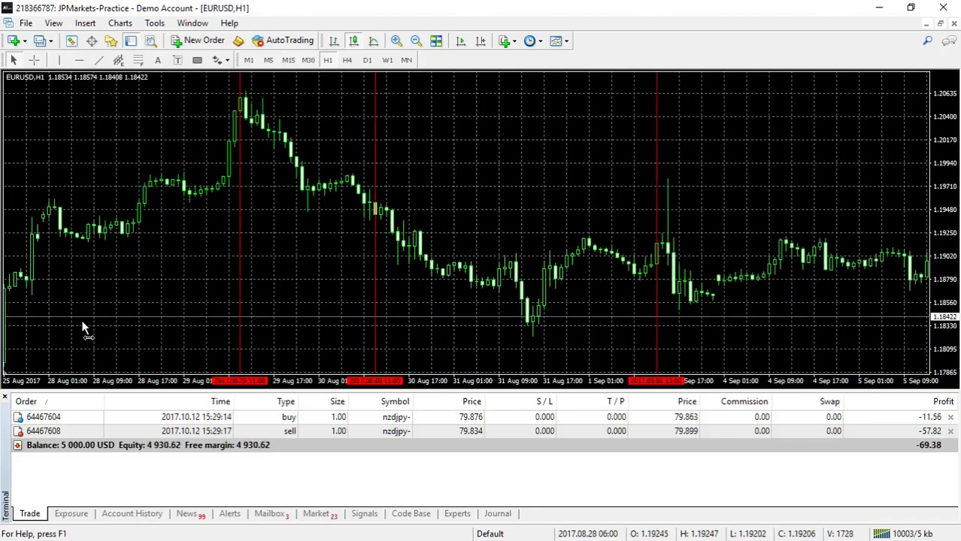
scroll(454, 311, "right", 6)
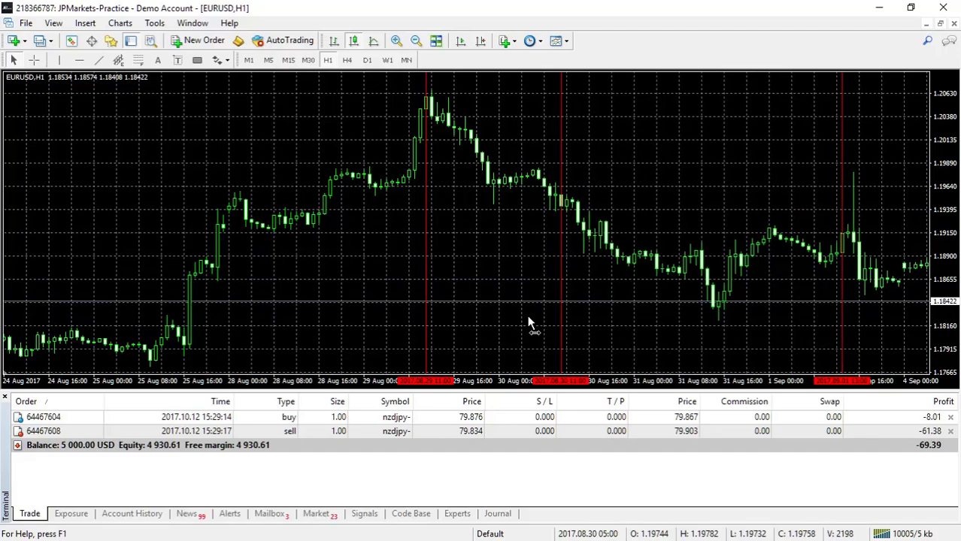
scroll(489, 330, "left", 2)
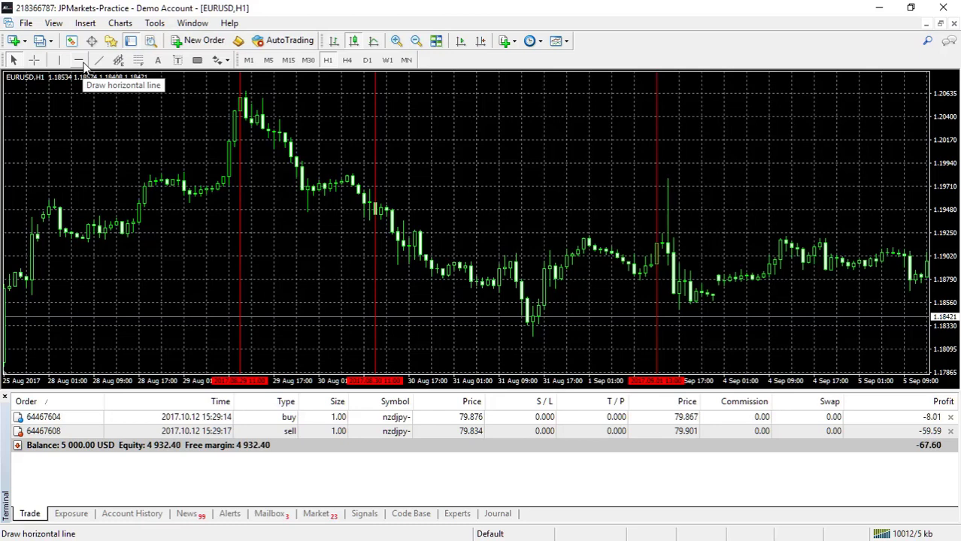
left_click(81, 62)
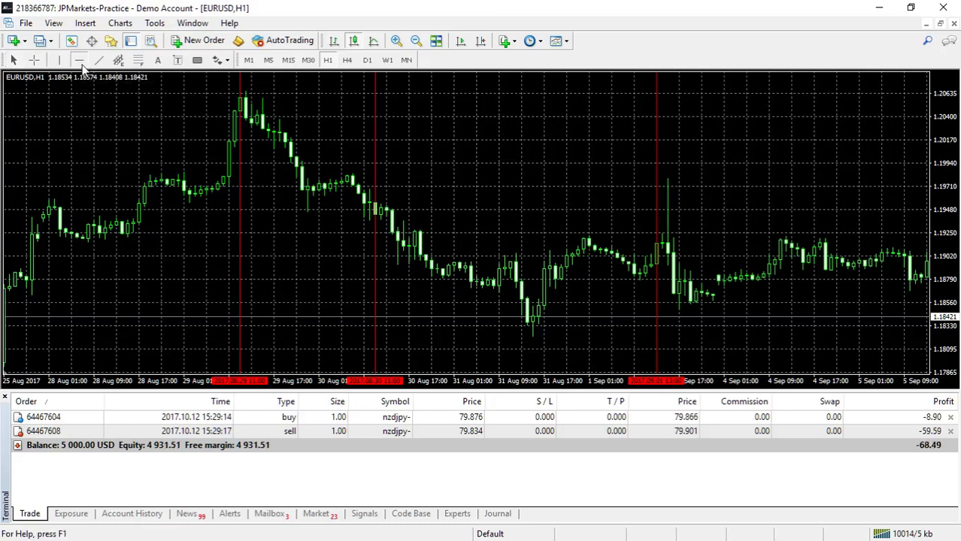
left_click(200, 93)
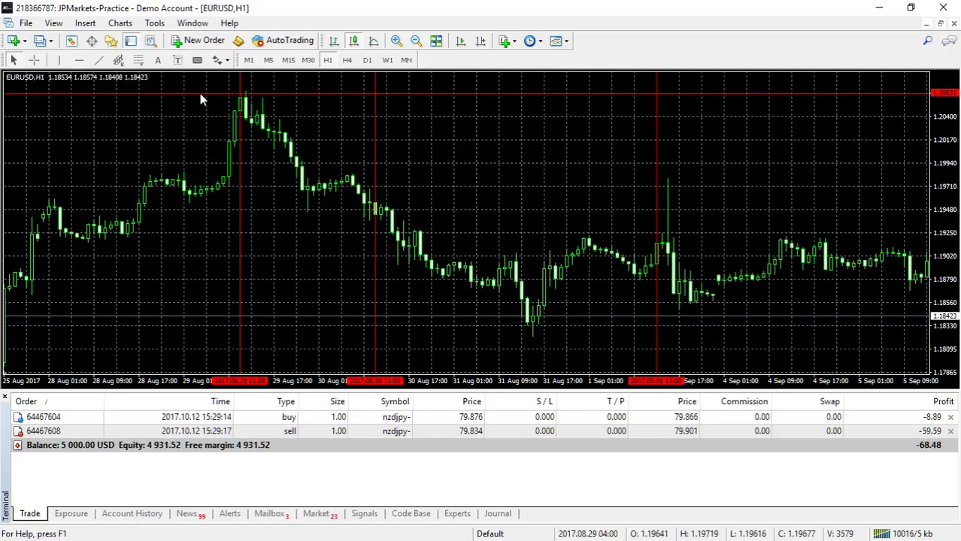
left_click(80, 61)
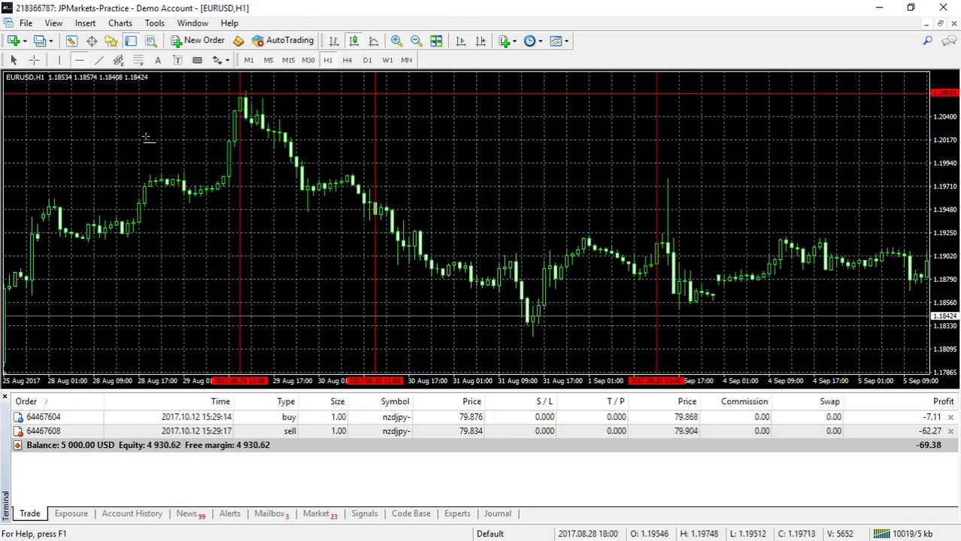
left_click(158, 319)
left_click_drag(158, 321, 532, 340)
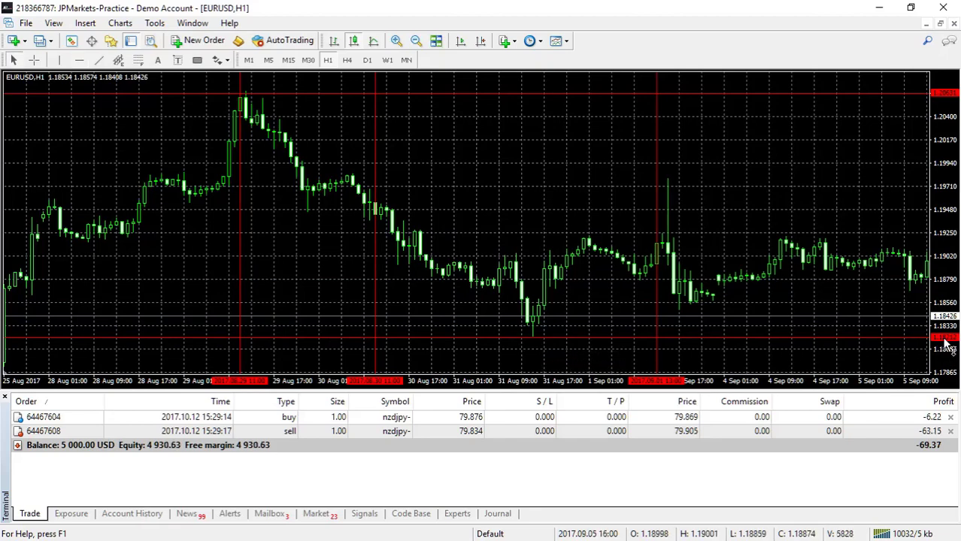
Examine how the vertical and horizontal lines sit against earlier and more recent candles
scroll(805, 301, "down", 3)
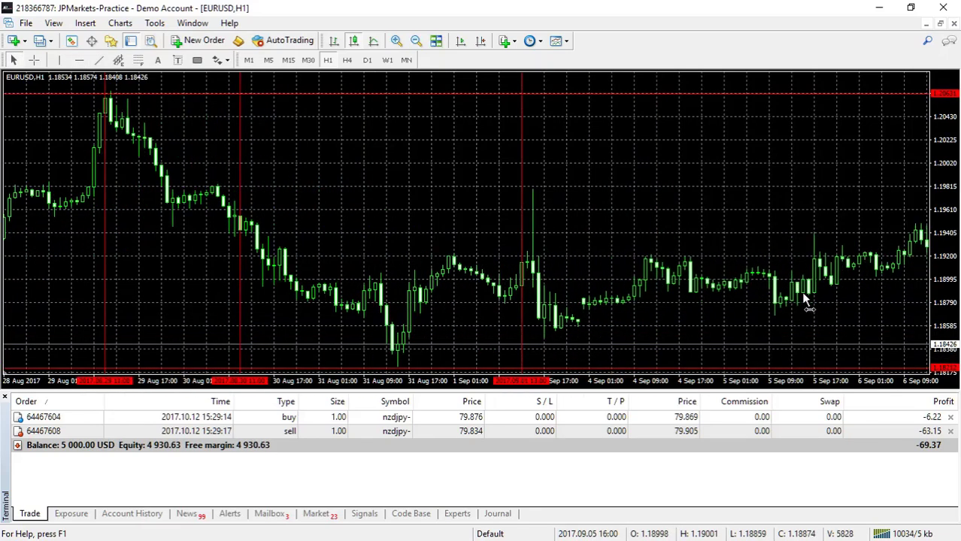
scroll(806, 301, "down", 10)
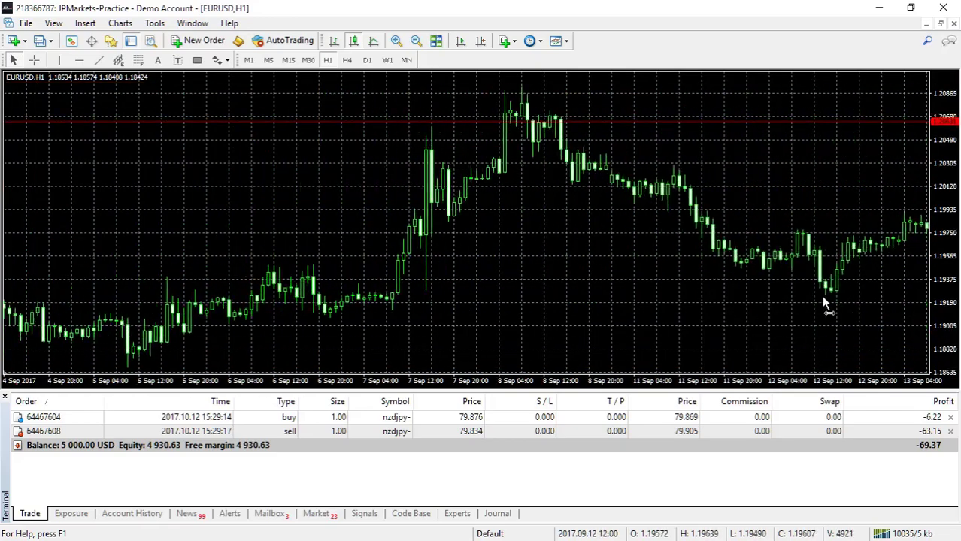
scroll(824, 304, "up", 10)
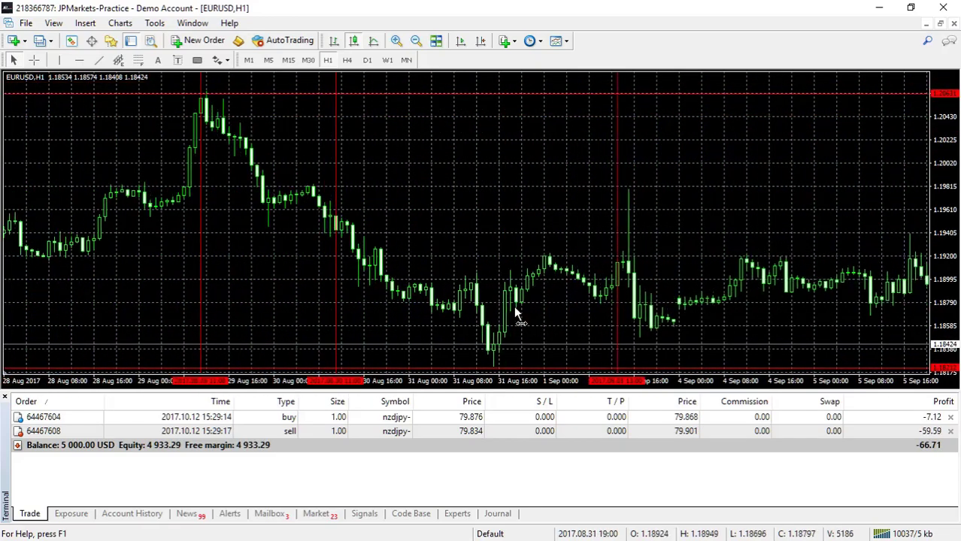
scroll(516, 313, "up", 2)
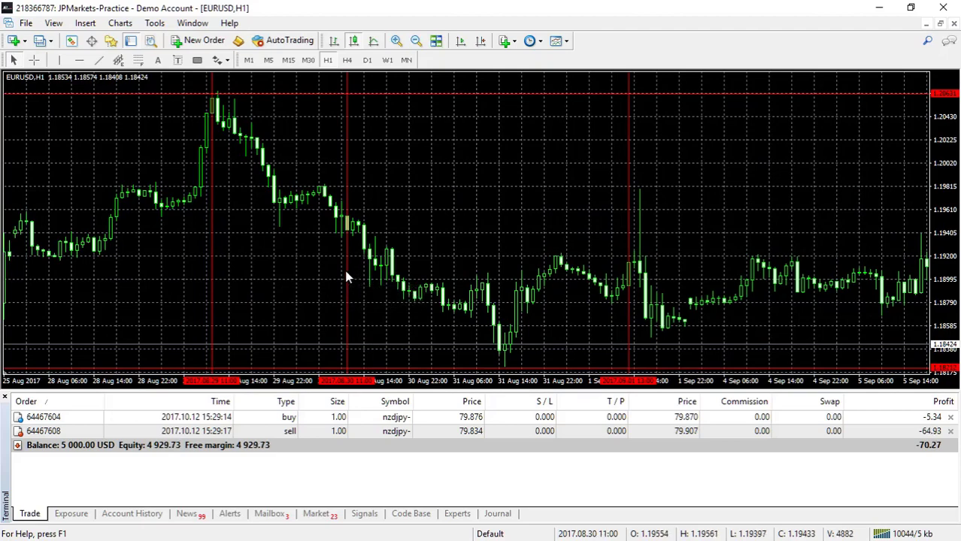
scroll(345, 269, "up", 3)
scroll(345, 268, "down", 4)
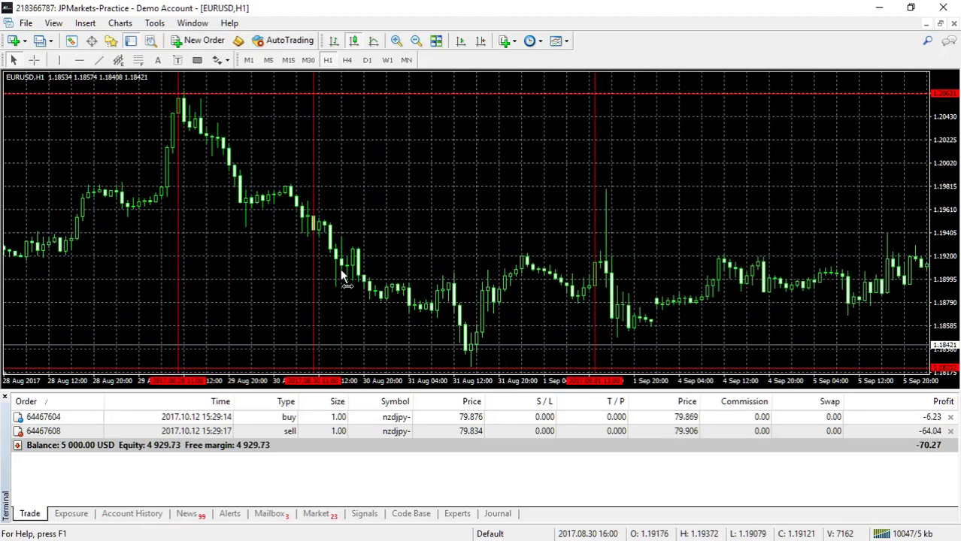
scroll(345, 268, "up", 4)
scroll(343, 273, "down", 3)
scroll(345, 281, "up", 3)
scroll(360, 282, "down", 3)
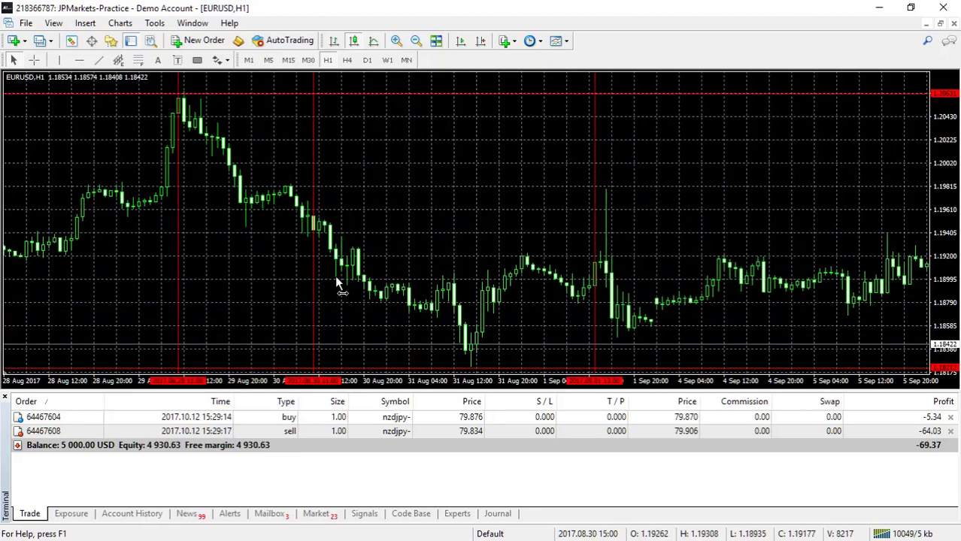
scroll(336, 282, "up", 2)
scroll(350, 281, "down", 1)
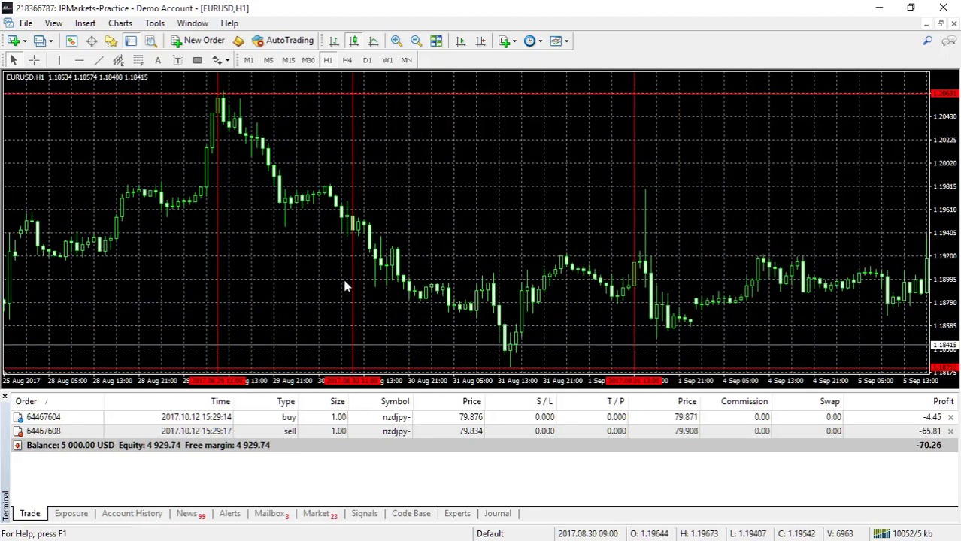
Move the upper horizontal line down to about 1.1984 and the 30 August vertical line to 31 August 17:00
double_click(356, 145)
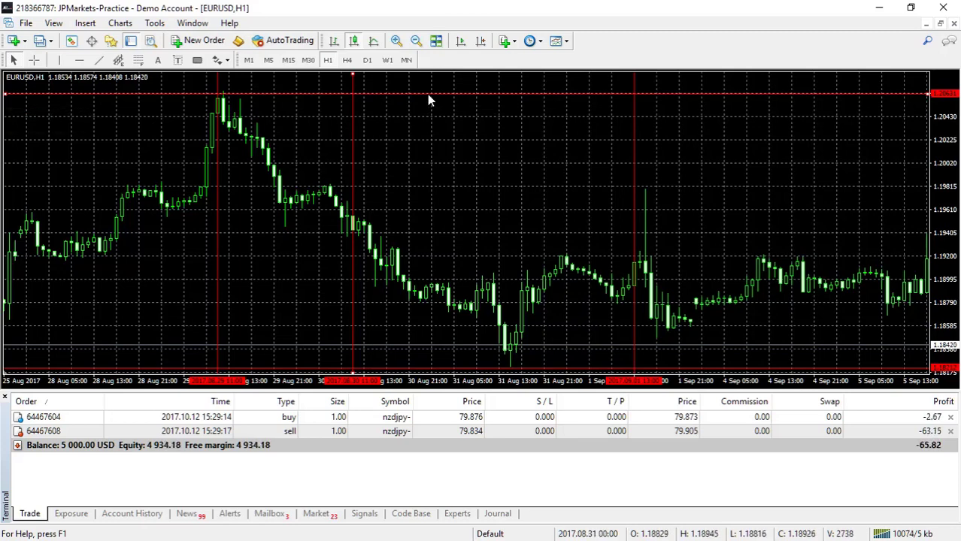
left_click_drag(427, 94, 459, 183)
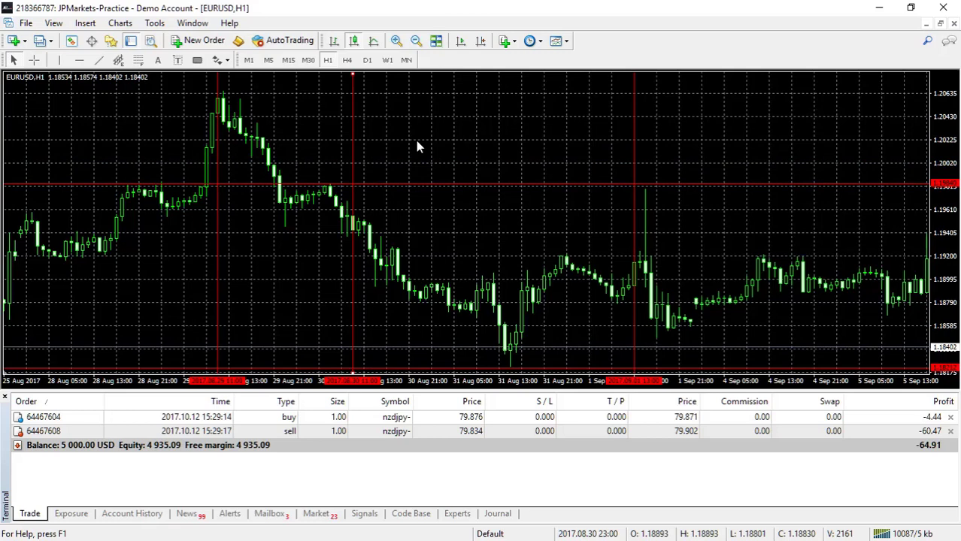
left_click_drag(356, 133, 524, 151)
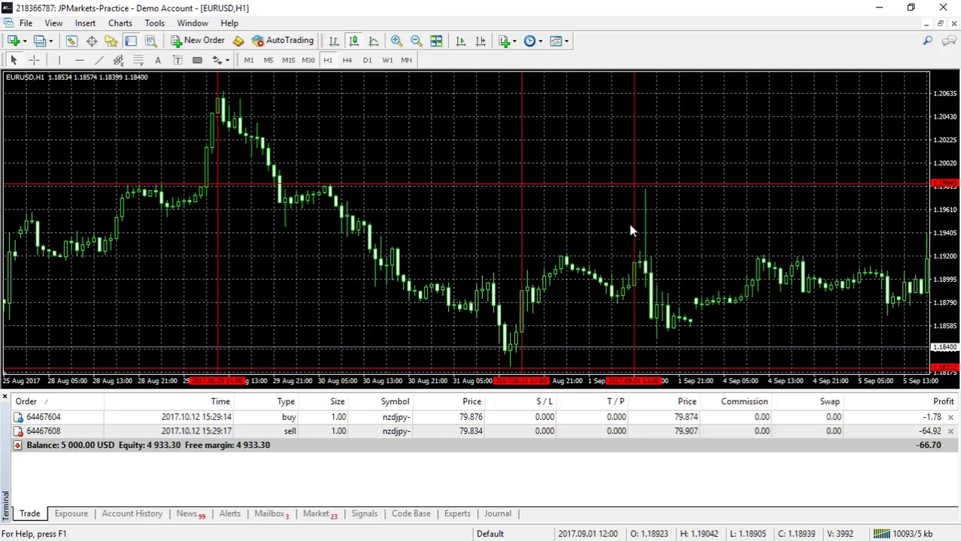
Examine the mid-to-late August price history against the two horizontal levels
left_click_drag(302, 268, 263, 250)
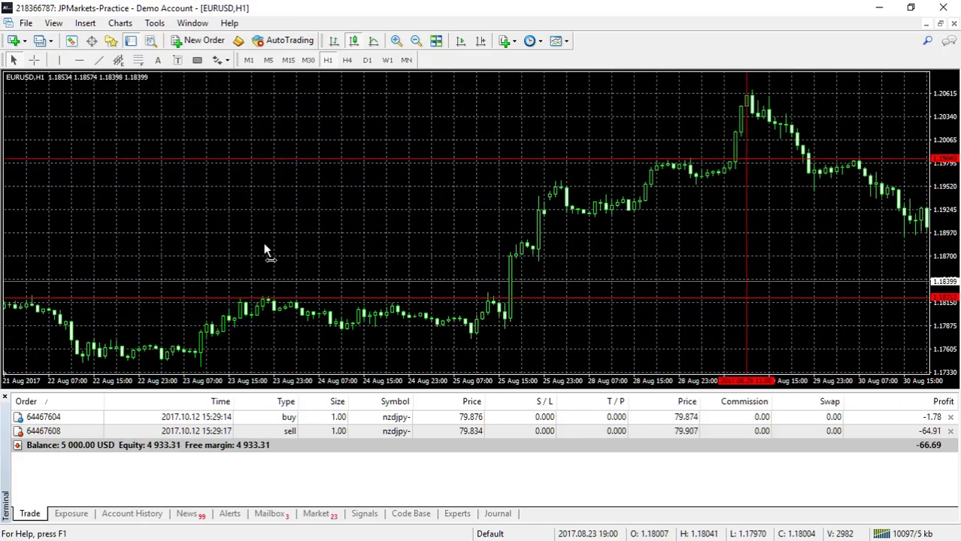
scroll(248, 256, "up", 5)
left_click_drag(131, 284, 404, 141)
scroll(404, 140, "up", 5)
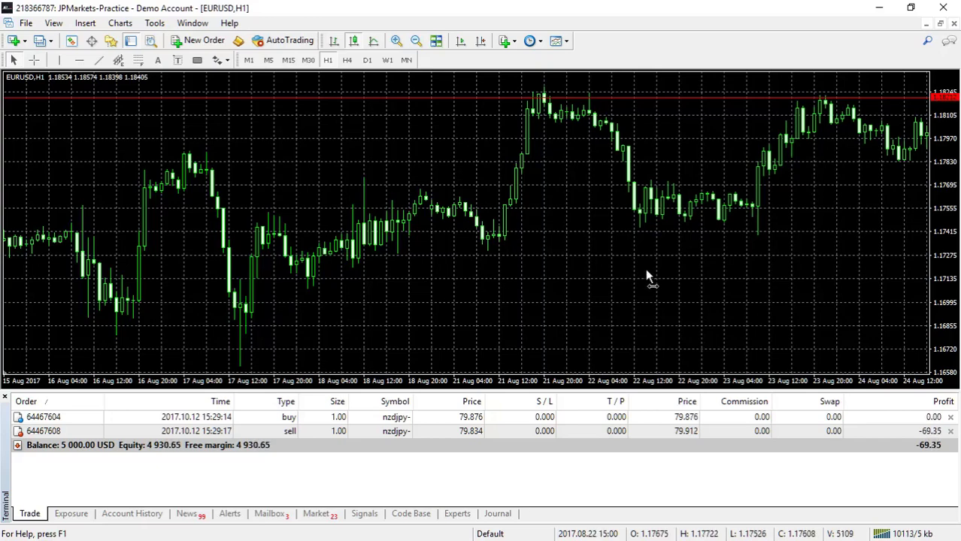
left_click_drag(646, 275, 308, 261)
left_click_drag(659, 253, 494, 256)
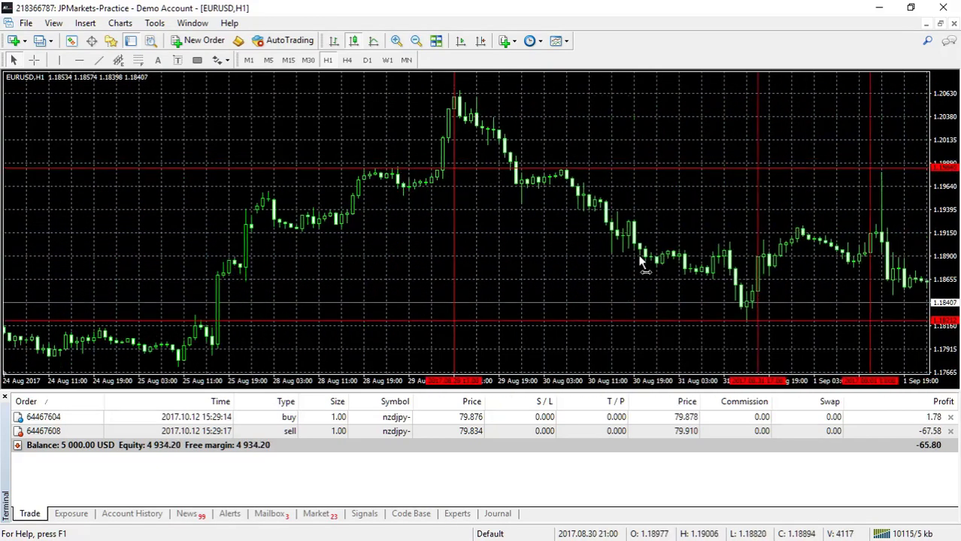
left_click_drag(808, 256, 586, 263)
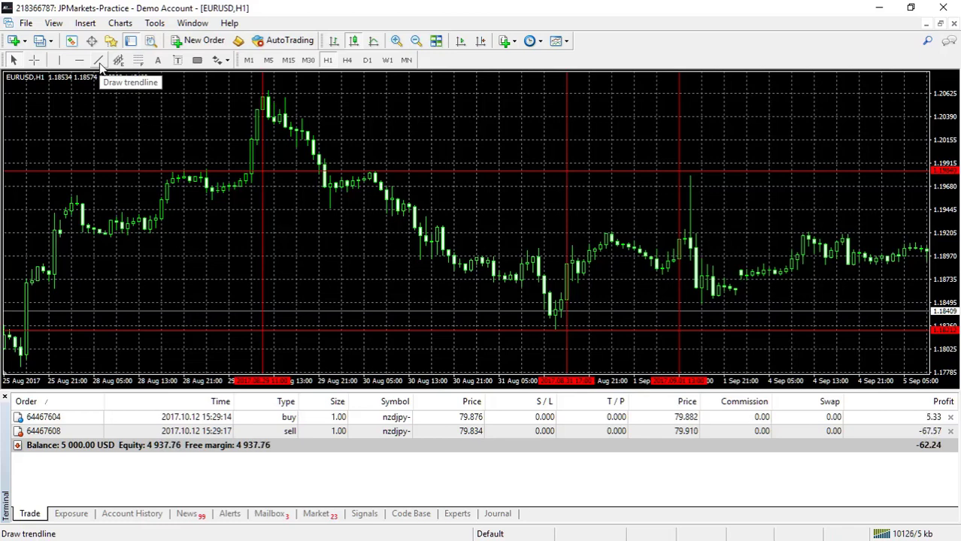
Draw a descending trendline from the 29 August 12:00 high through the 30 August candle highs
left_click(100, 65)
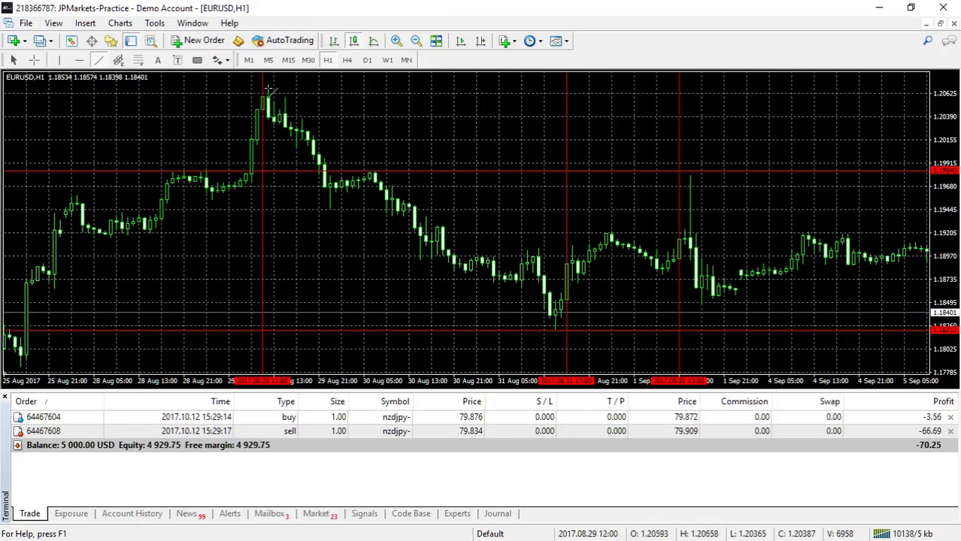
left_click_drag(268, 90, 435, 217)
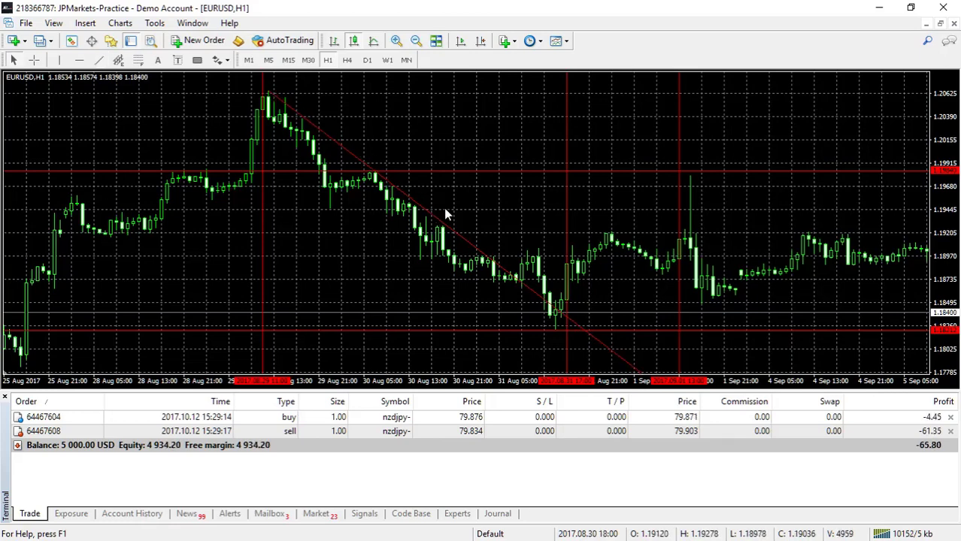
scroll(475, 256, "down", 2)
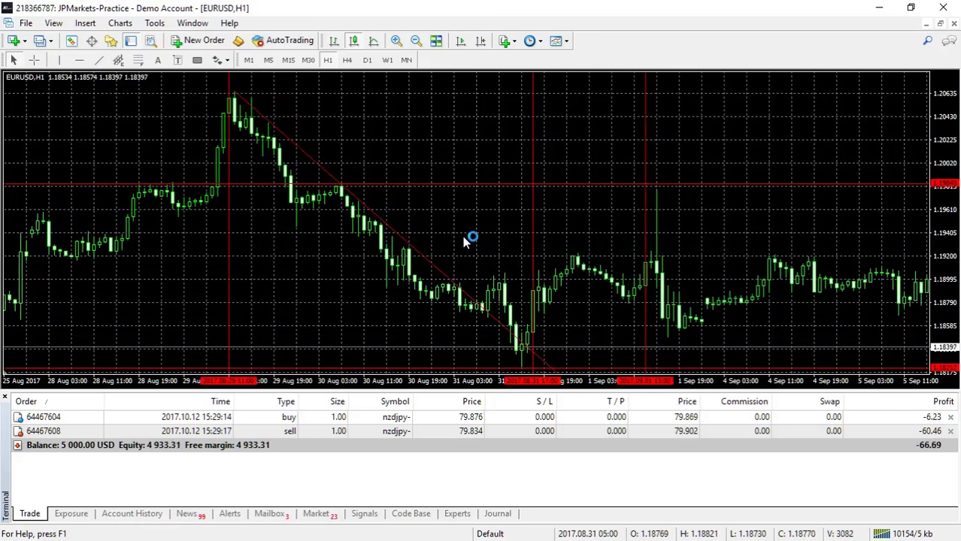
Adjust the trendline by its anchor points, setting its second anchor at the 30 August 19:00 candle's high, and deselect it
double_click(402, 242)
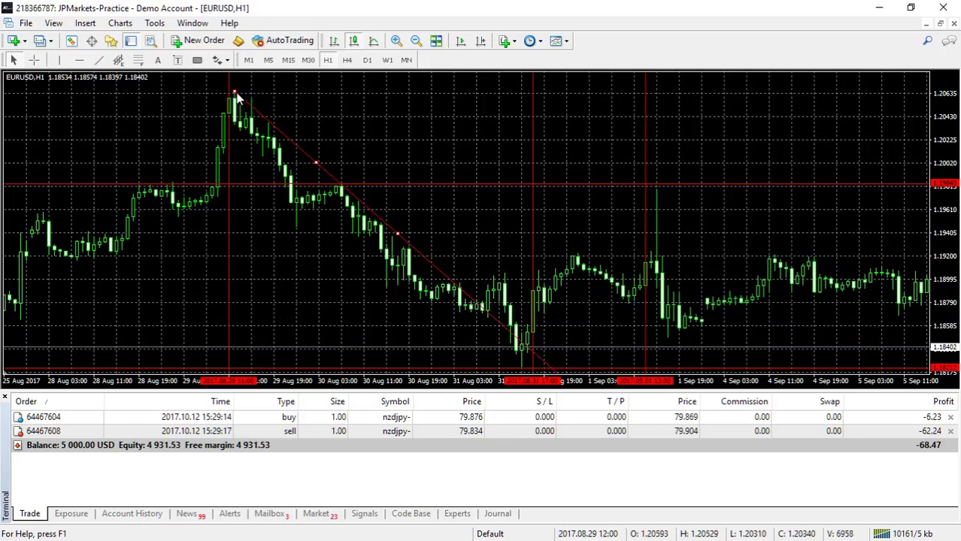
mouse_move(235, 94)
left_mouse_down()
mouse_move(294, 92)
mouse_move(235, 93)
left_mouse_up()
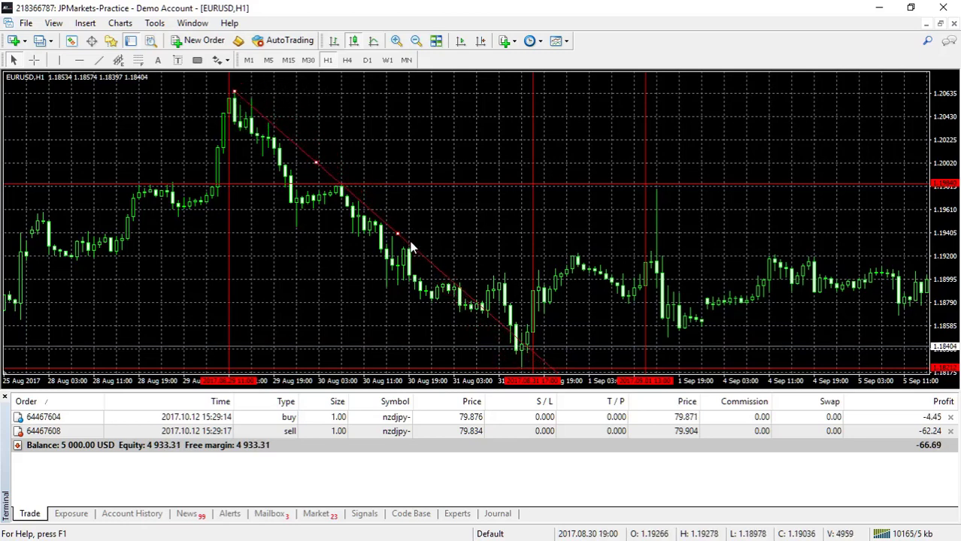
mouse_move(398, 240)
left_mouse_down()
mouse_move(438, 226)
mouse_move(454, 122)
mouse_move(446, 229)
mouse_move(409, 249)
left_mouse_up()
mouse_move(321, 173)
left_mouse_down()
mouse_move(368, 162)
mouse_move(456, 171)
mouse_move(304, 204)
mouse_move(285, 227)
mouse_move(330, 241)
mouse_move(316, 211)
mouse_move(322, 152)
mouse_move(321, 173)
left_mouse_up()
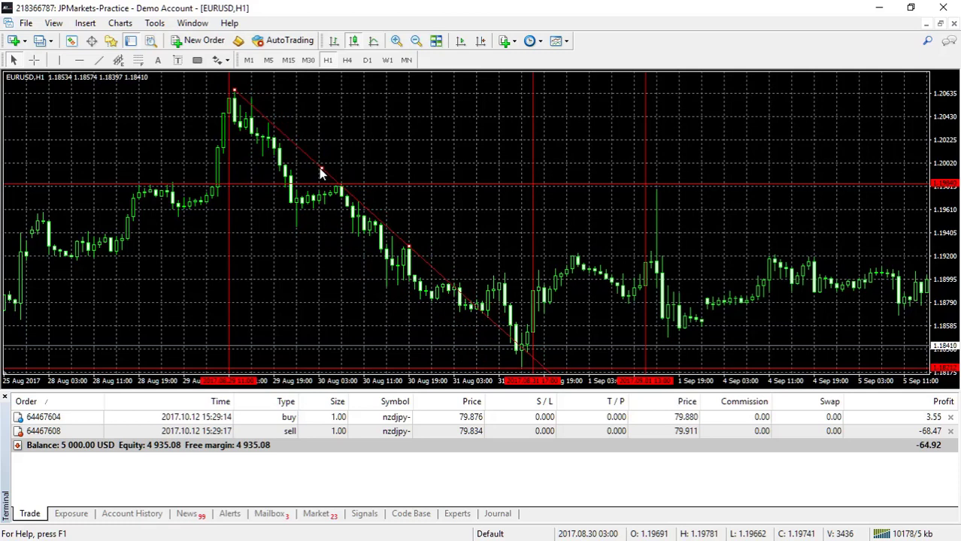
double_click(397, 239)
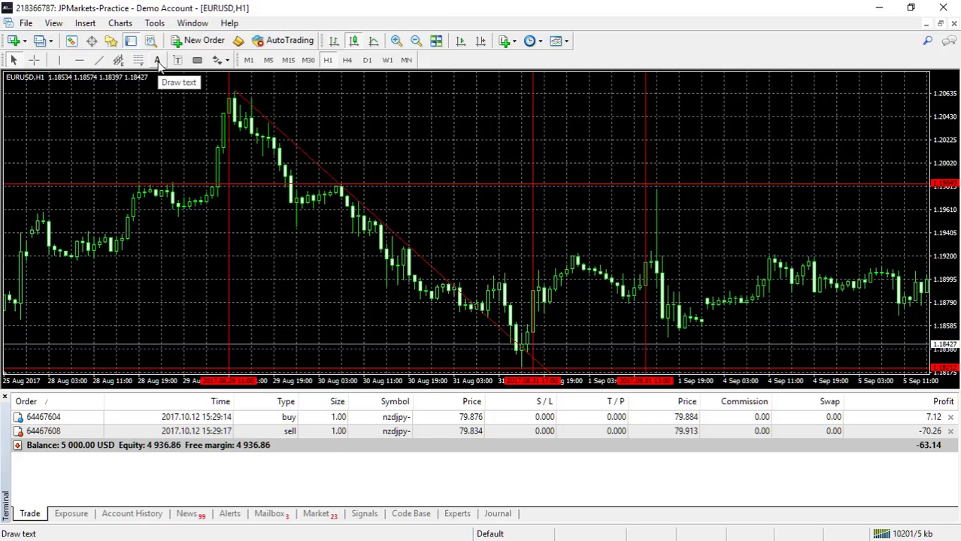
Add a yellow text object reading "Text" in the empty area above the descending trendline
left_click(157, 62)
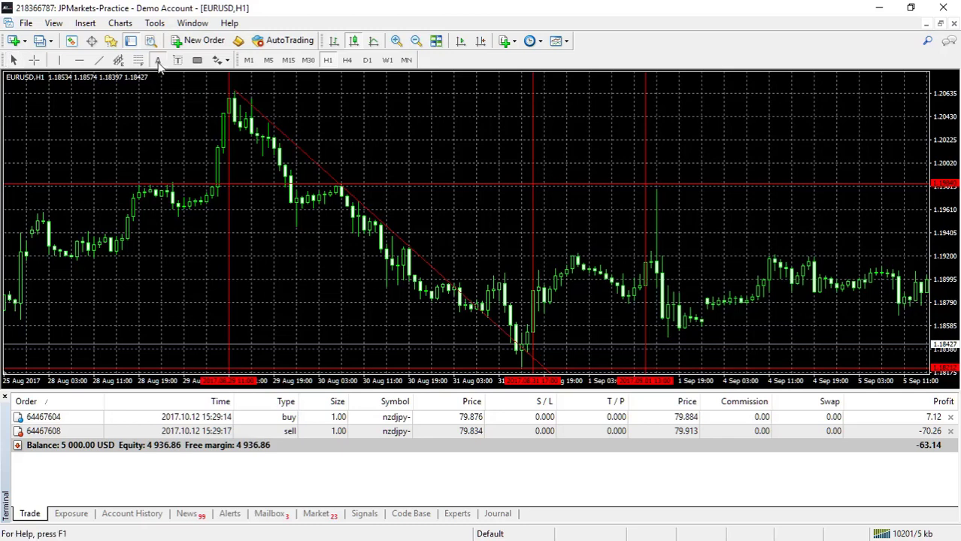
left_click(362, 125)
left_click(430, 267)
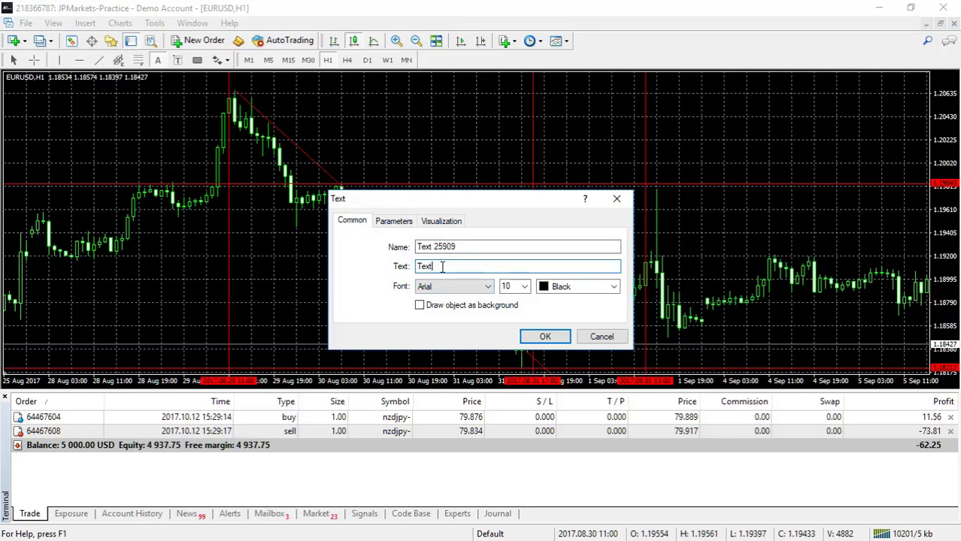
left_click(614, 287)
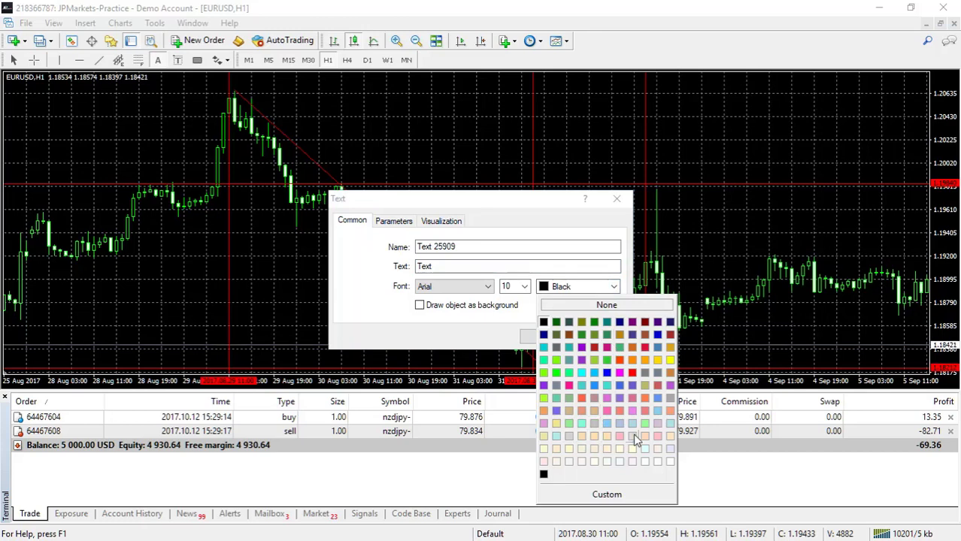
left_click(670, 361)
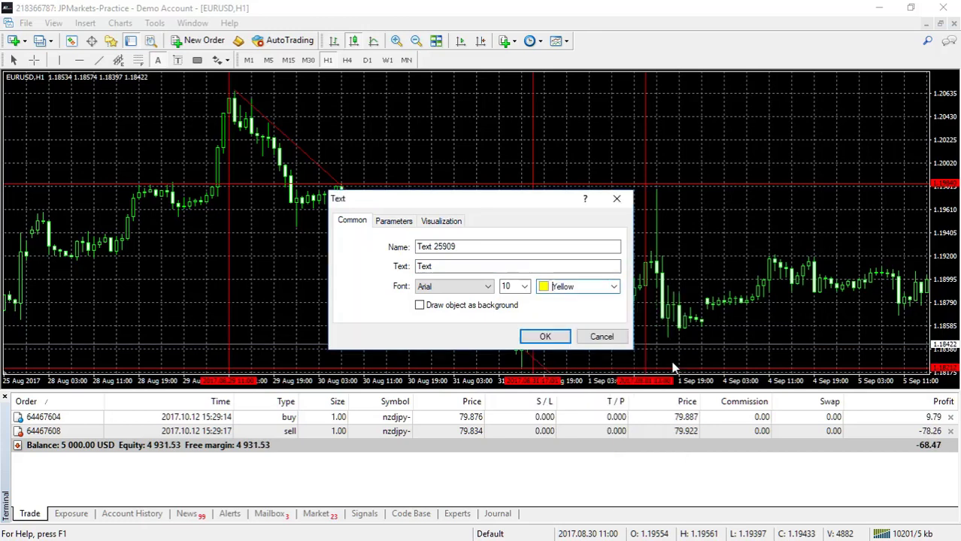
left_click(545, 337)
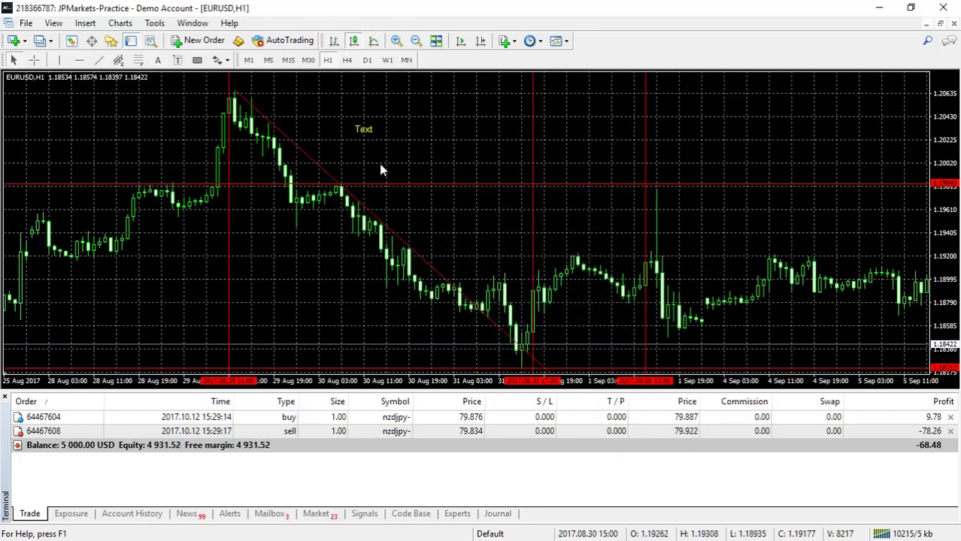
Add a yellow text label reading "Label" directly below the "Text" object
left_click(178, 60)
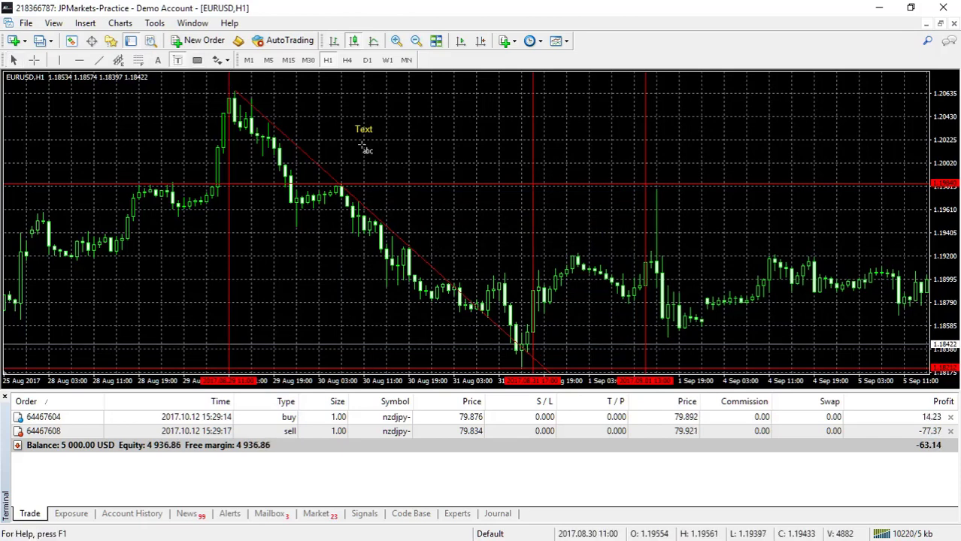
left_click(357, 144)
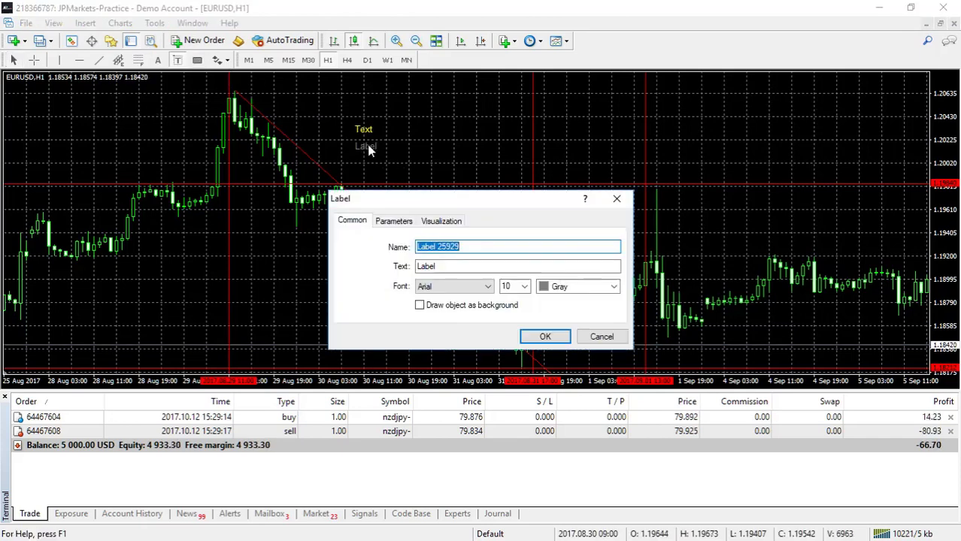
left_click(576, 287)
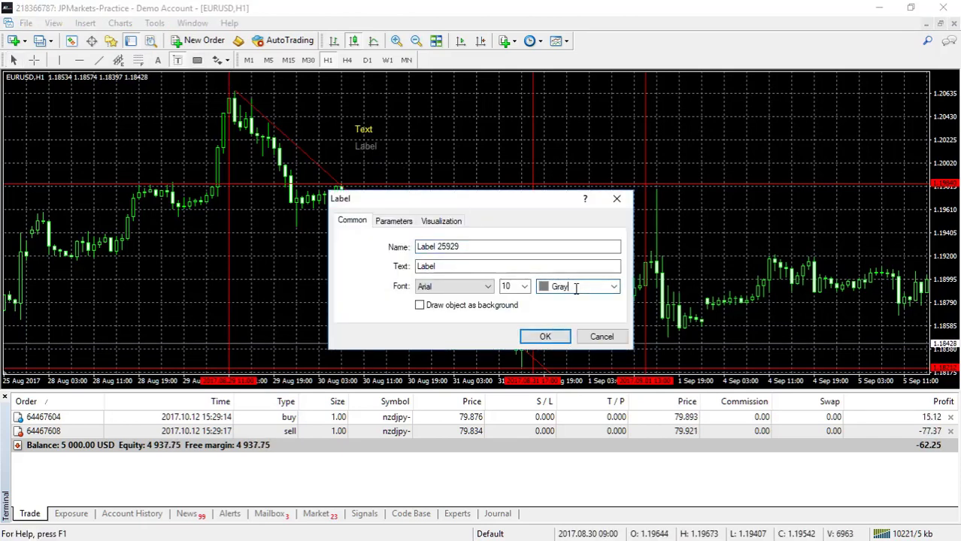
left_click(614, 288)
left_click(670, 360)
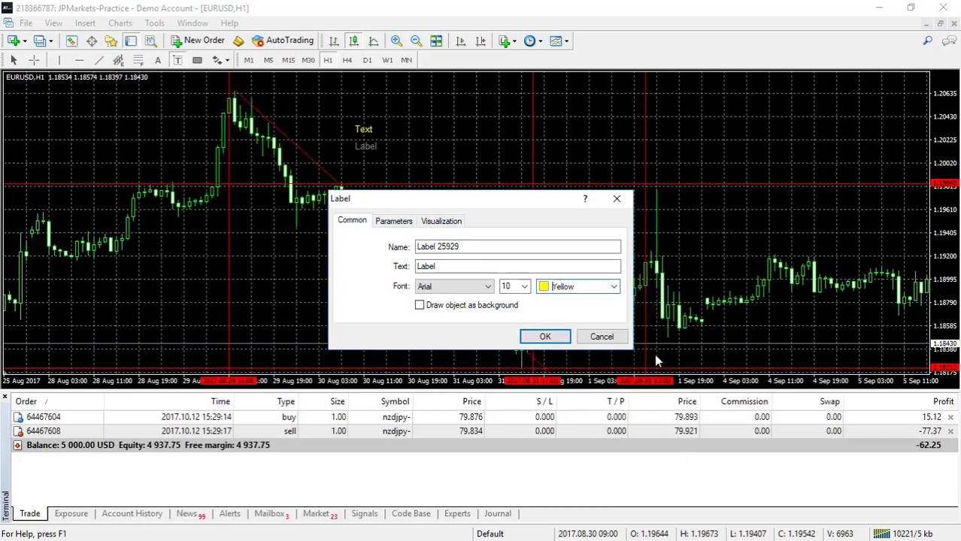
left_click(547, 336)
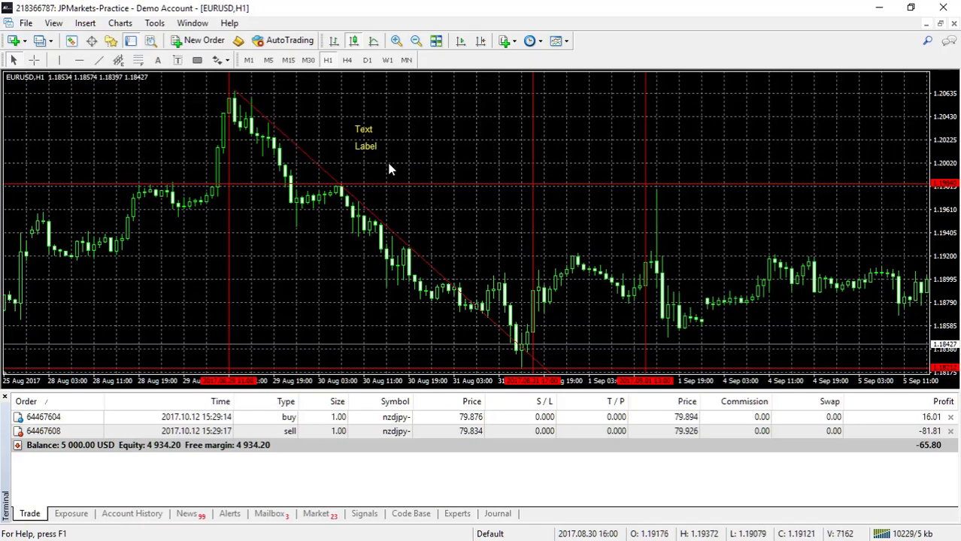
Compare how the "Text" object and the "Label" object behave as the chart moves back and forth in time
scroll(370, 160, "up", 5)
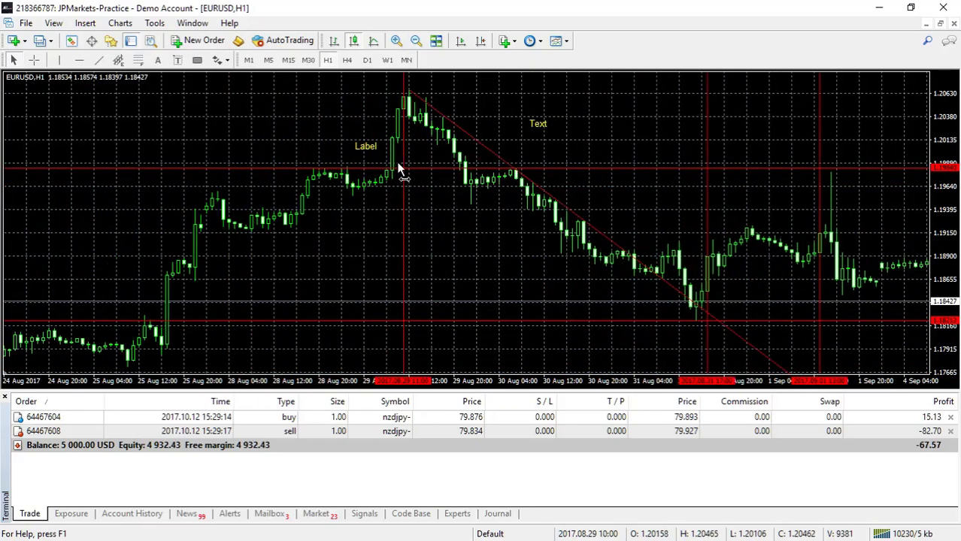
scroll(370, 167, "down", 5)
scroll(371, 167, "down", 3)
scroll(361, 166, "up", 6)
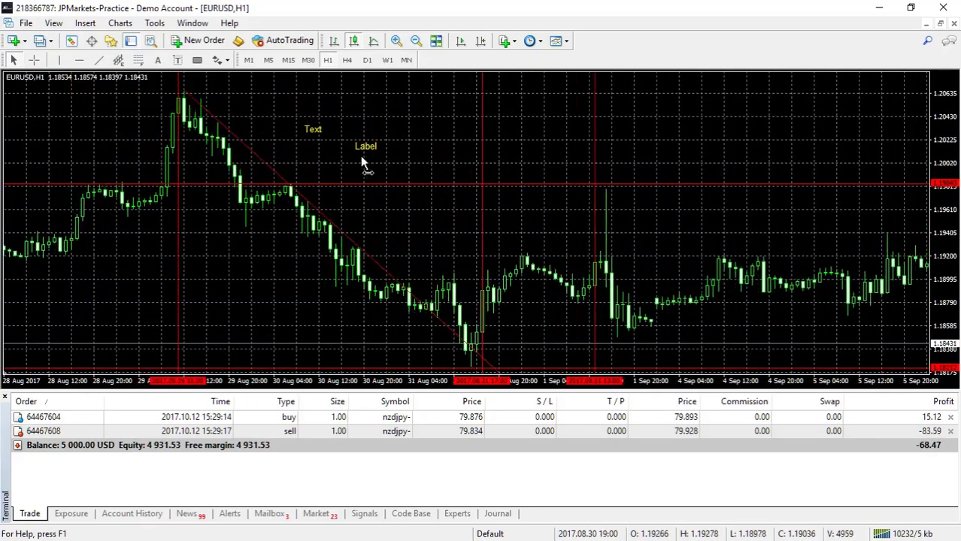
scroll(389, 166, "up", 3)
scroll(398, 167, "down", 6)
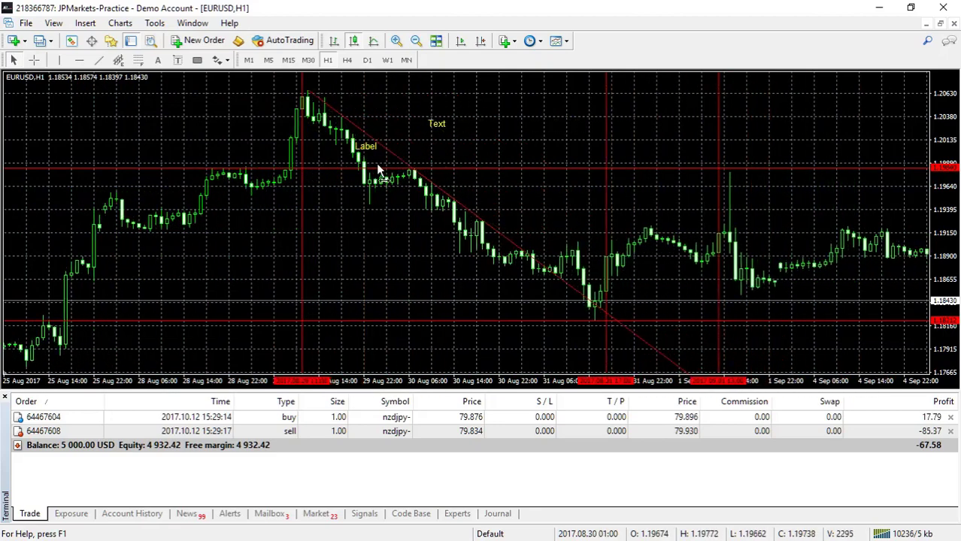
scroll(367, 168, "down", 4)
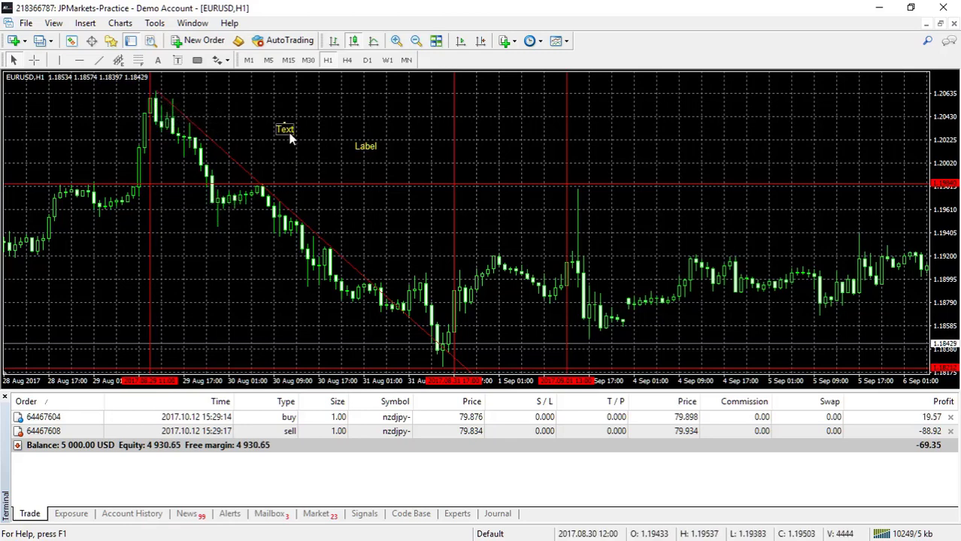
Move "Text" beside the 29 August vertical line just above the upper horizontal line, and "Label" just beneath the chart's symbol and price heading
left_click_drag(286, 130, 164, 174)
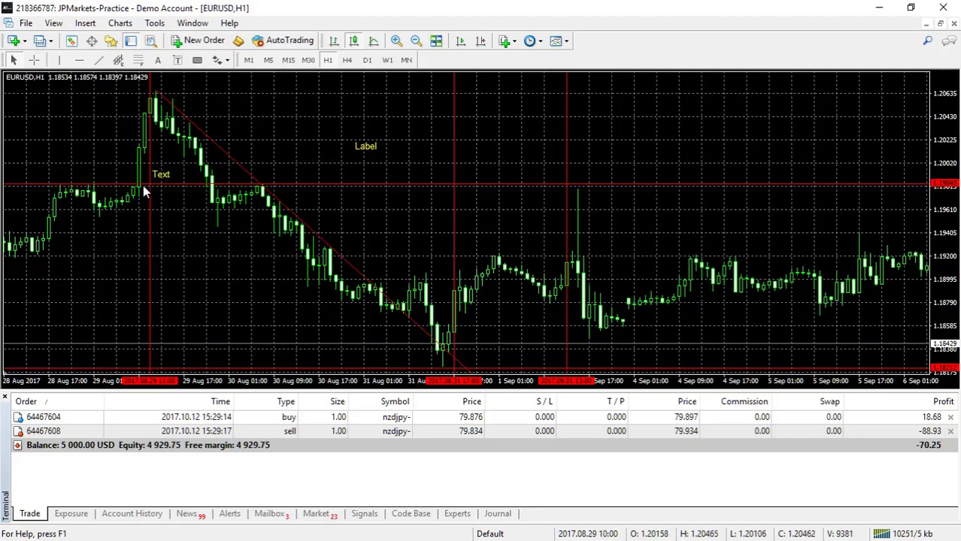
scroll(188, 209, "up", 3)
scroll(188, 203, "down", 5)
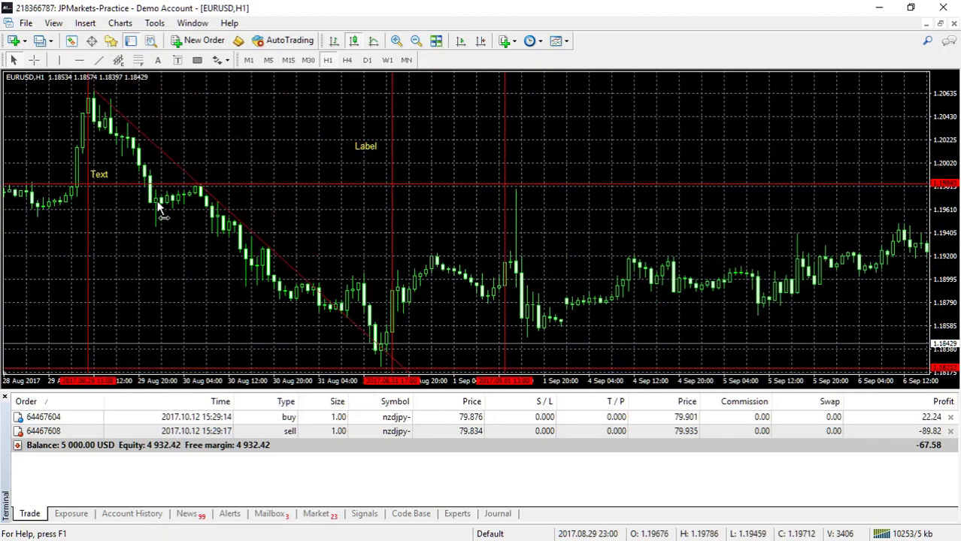
scroll(188, 203, "up", 5)
scroll(187, 208, "down", 3)
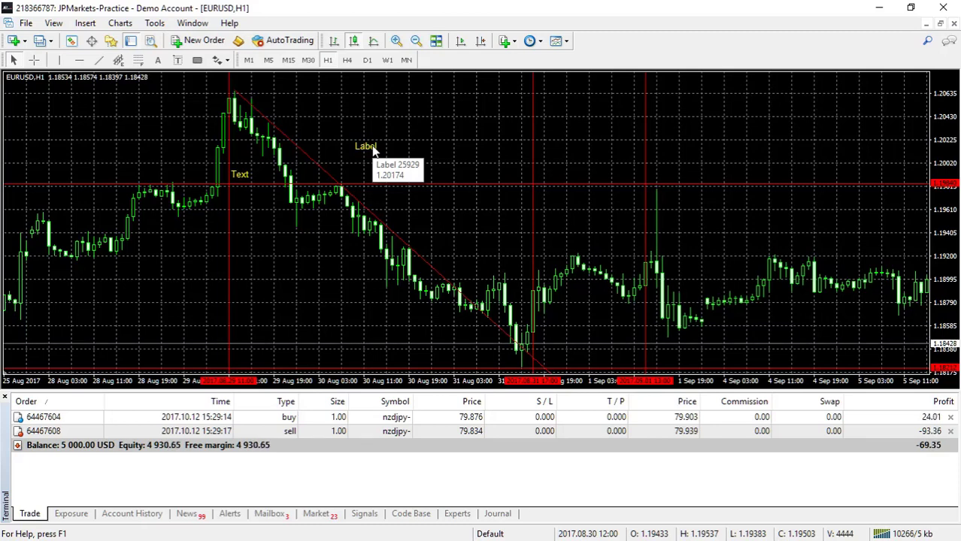
left_click_drag(371, 145, 19, 93)
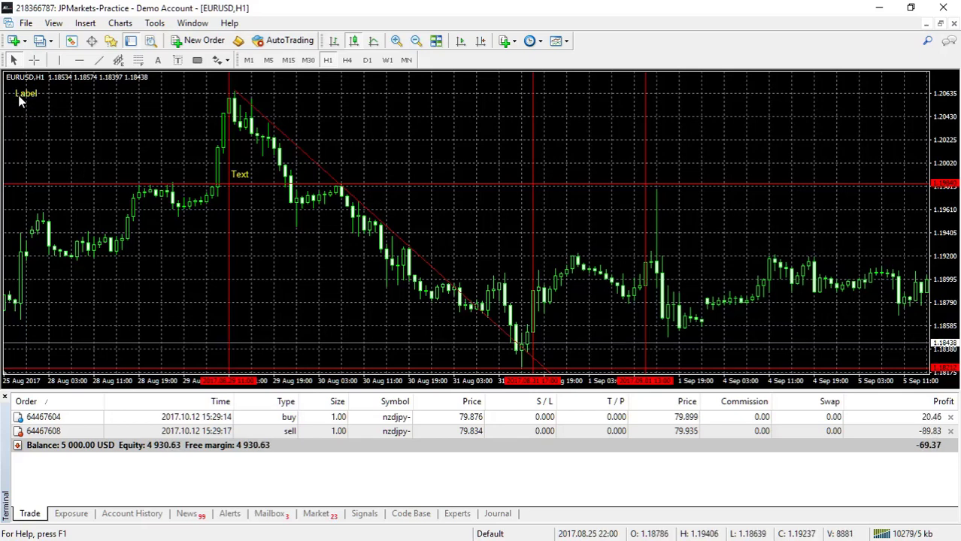
mouse_move(69, 147)
left_mouse_down()
mouse_move(98, 154)
mouse_move(39, 143)
mouse_move(75, 146)
left_mouse_up()
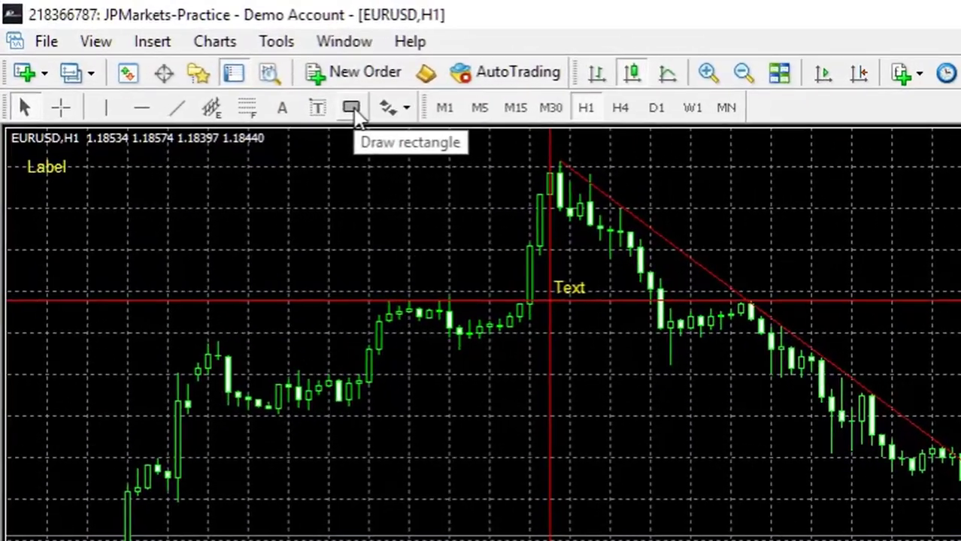
Draw a rectangle over the candles before the 29 August rise, starting slightly above the upper horizontal line
left_click(355, 114)
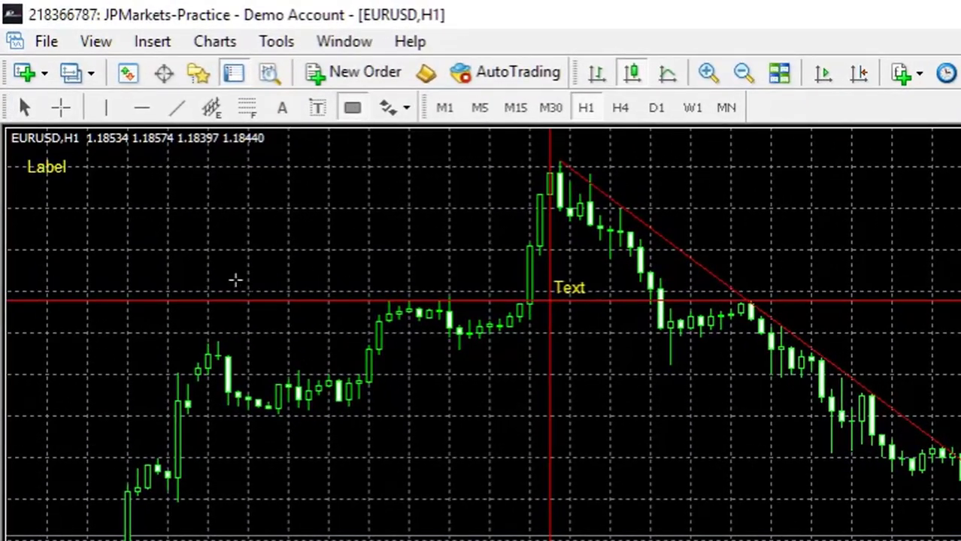
left_click_drag(148, 278, 369, 523)
scroll(481, 530, "down", 3)
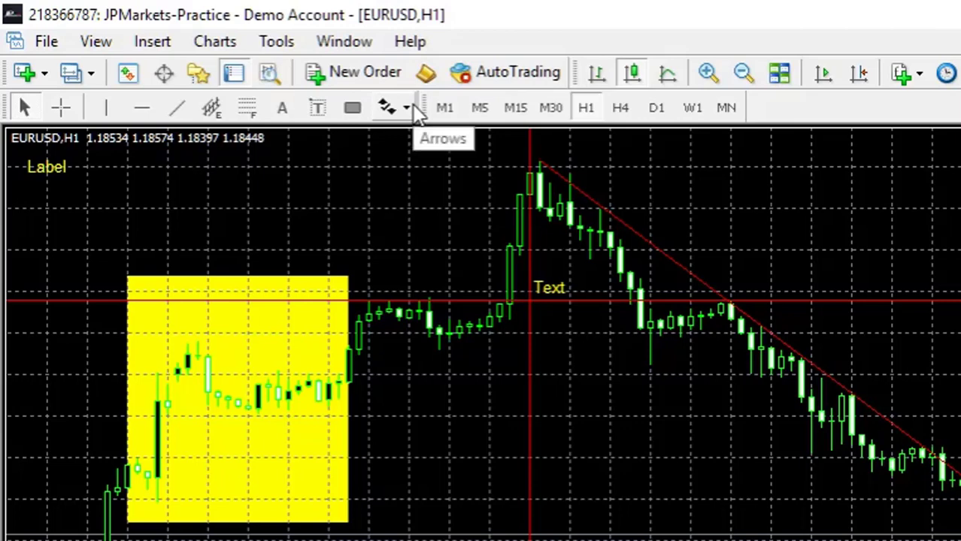
Place a Thumbs Up sign by the "Text" object and shift it up so it sits clear above the text
left_click(409, 109)
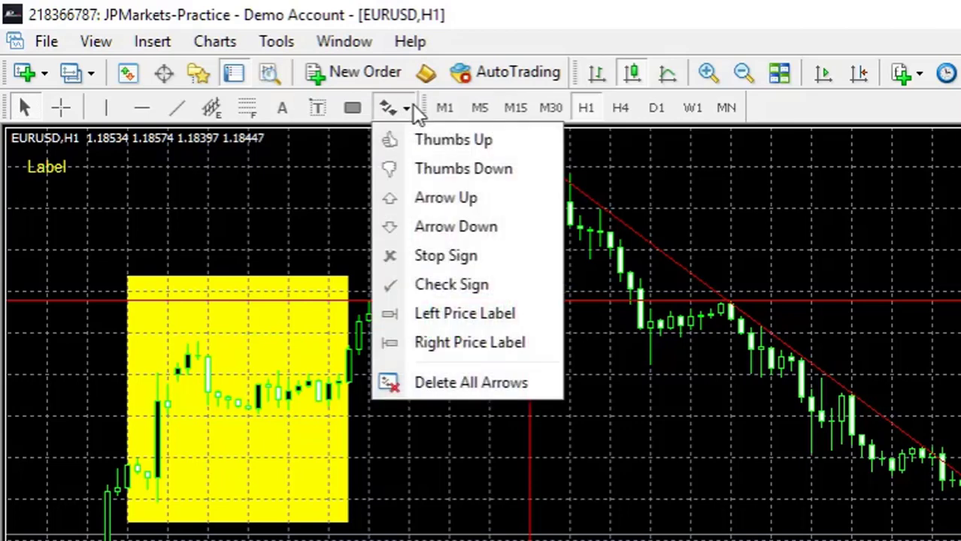
left_click(454, 140)
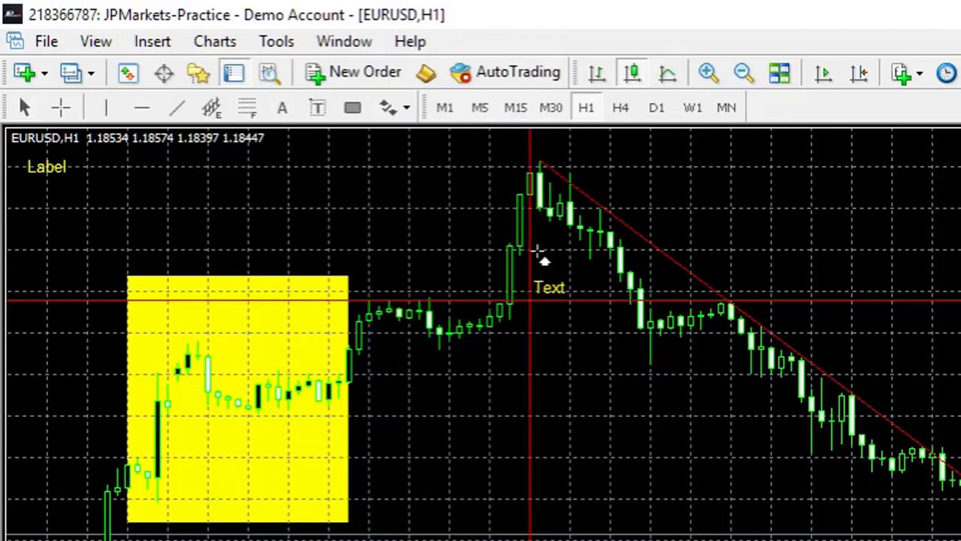
left_click(546, 271)
scroll(551, 285, "up", 3)
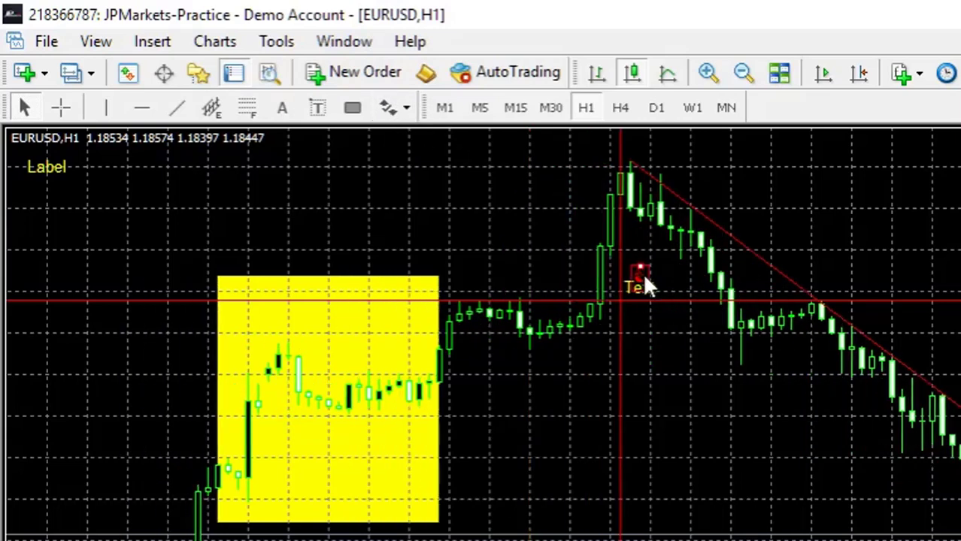
left_click_drag(640, 282, 641, 259)
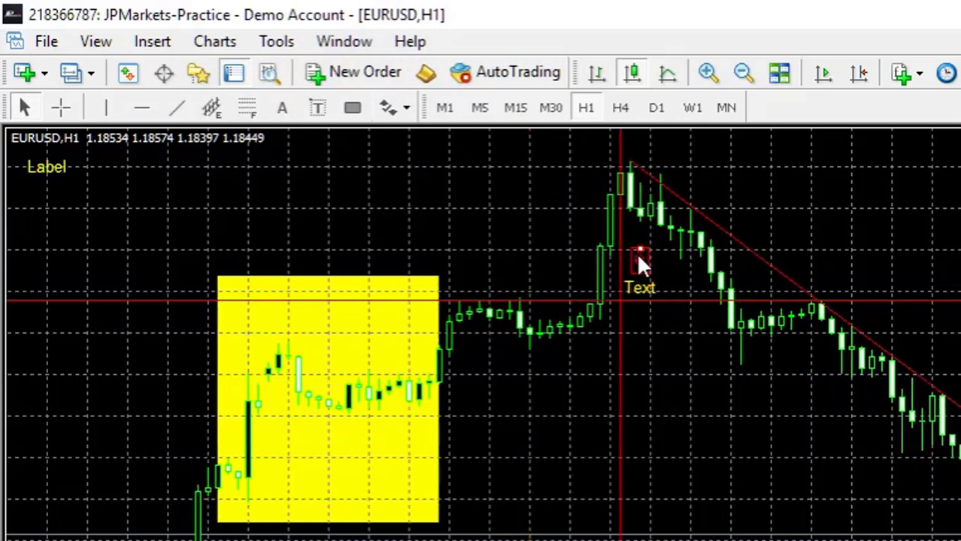
Place a Left Price Label at about 1.20432 in the empty area before the 29 August peak
left_click(397, 107)
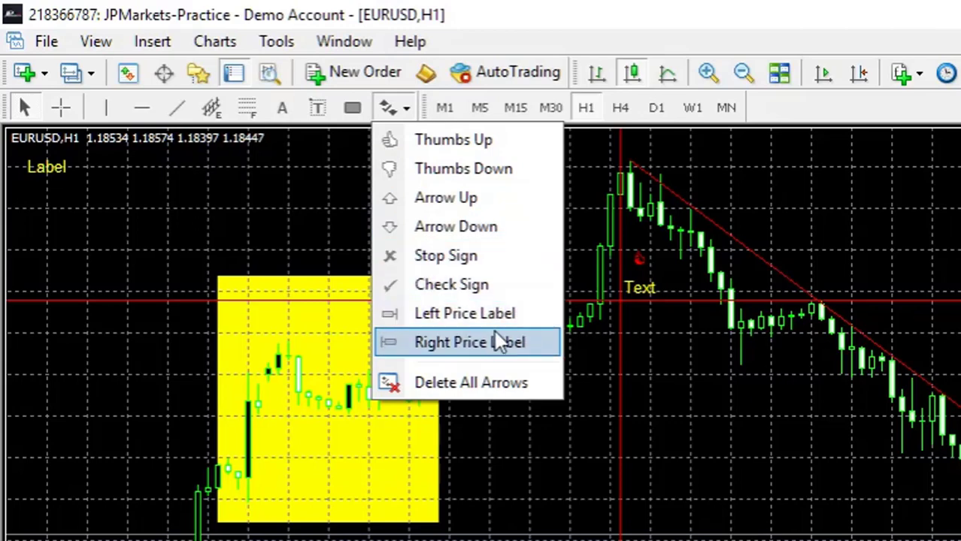
left_click(490, 316)
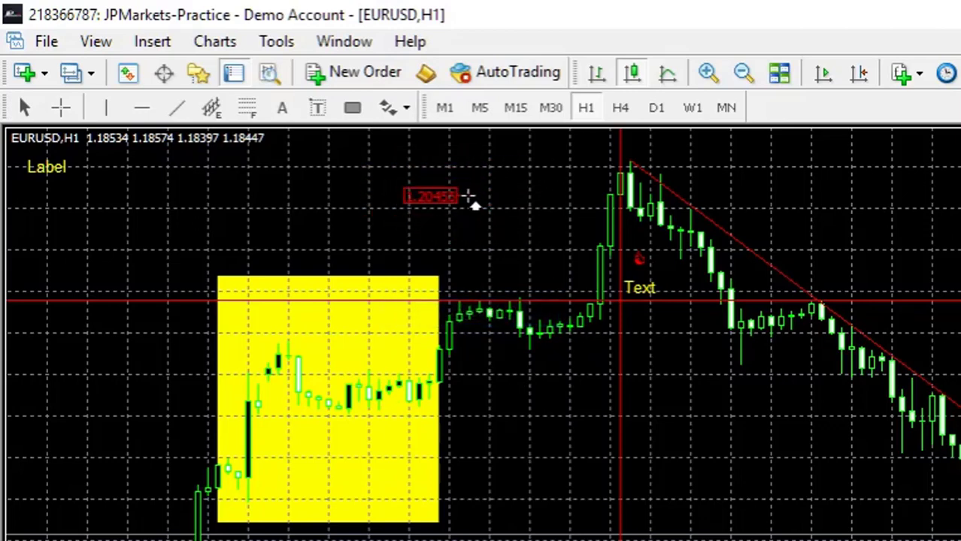
left_click(467, 200)
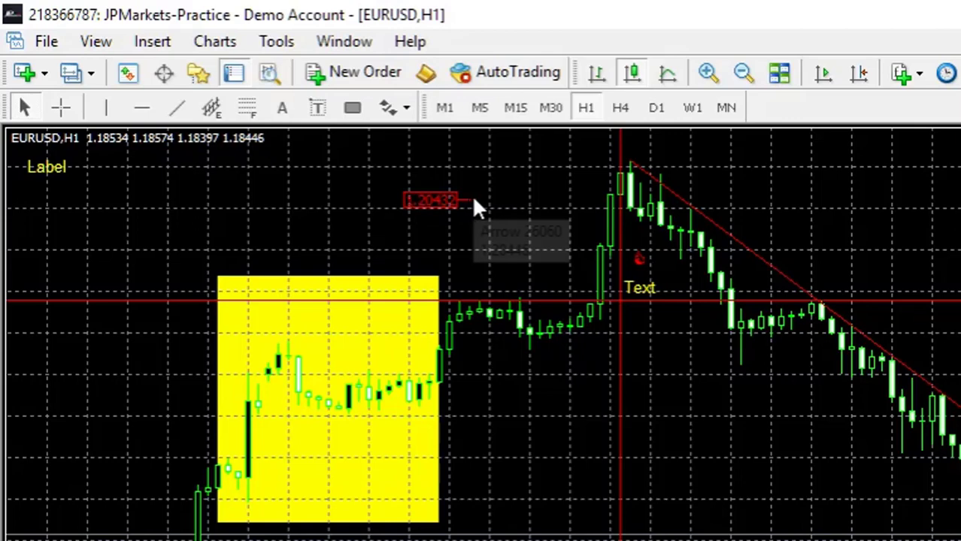
Add a Right Price Label and position it at the 29 August peak, at about 1.20664
left_click(397, 109)
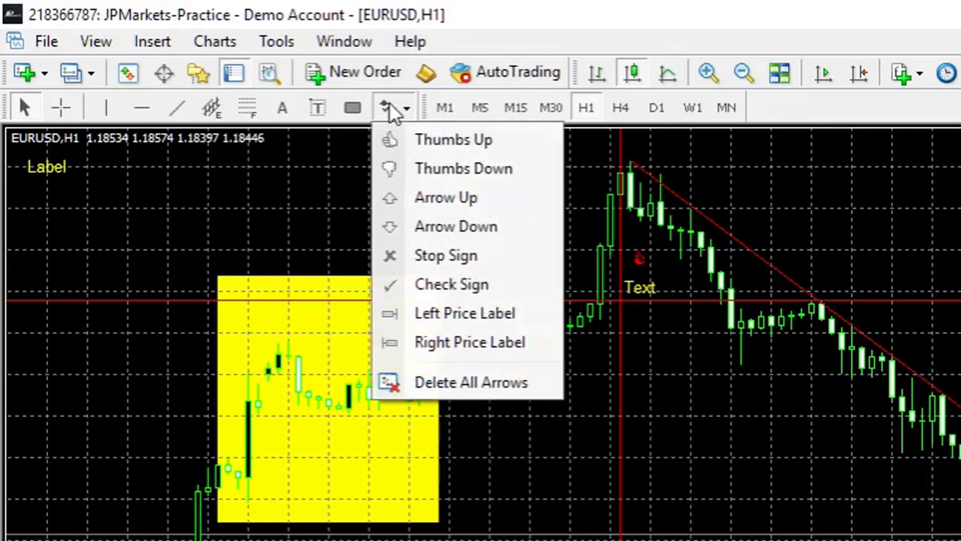
left_click(473, 343)
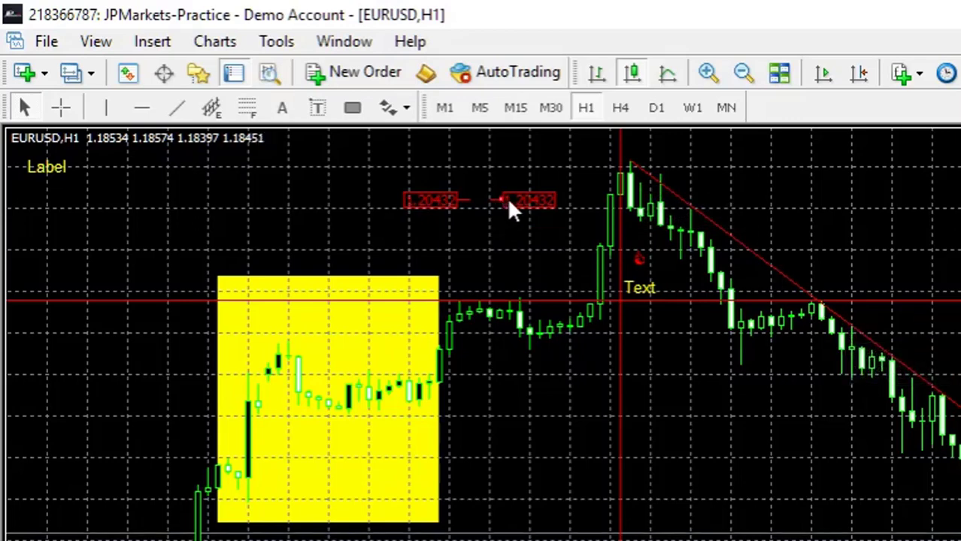
left_click_drag(508, 201, 641, 161)
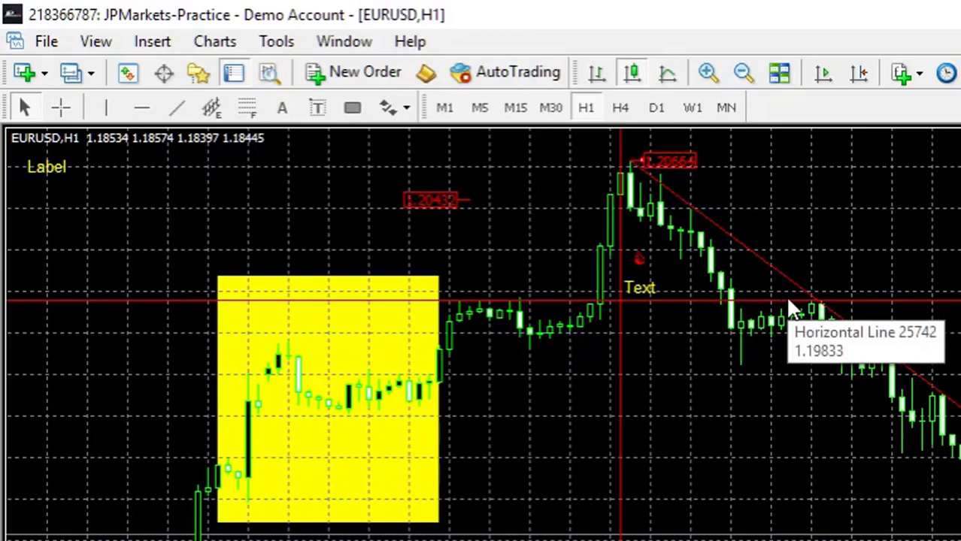
Place a Left Price Label at the 12 October high among the most recent candles, at about 1.188
left_click(857, 76)
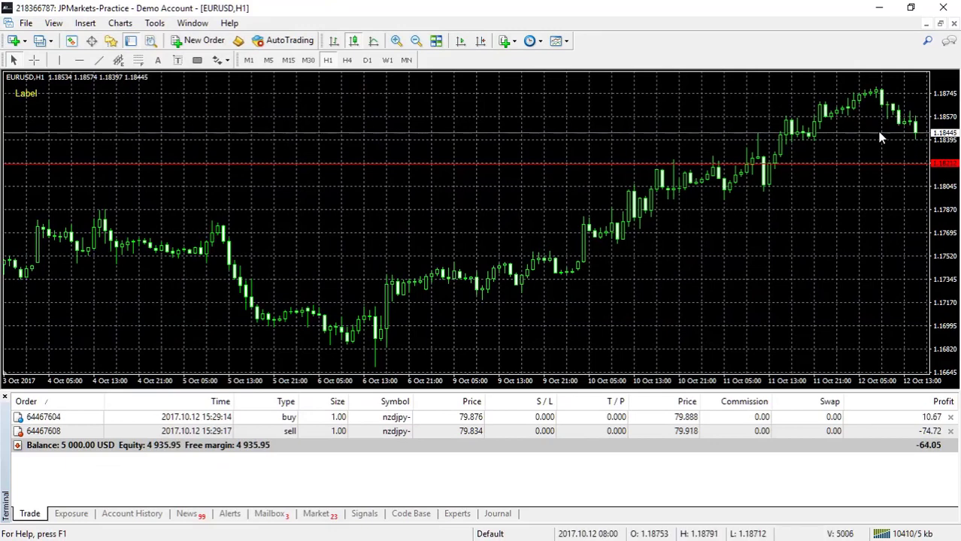
left_click(222, 63)
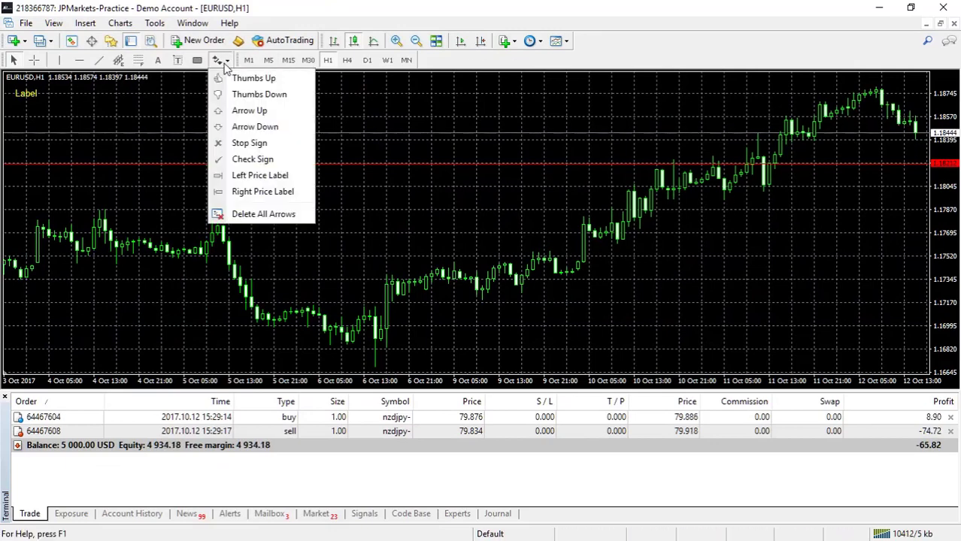
left_click(241, 174)
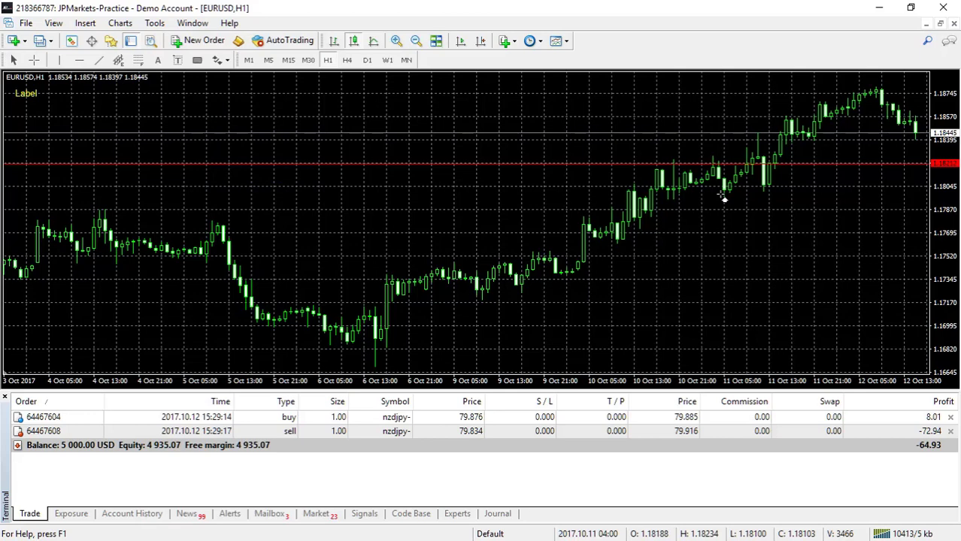
left_click(870, 84)
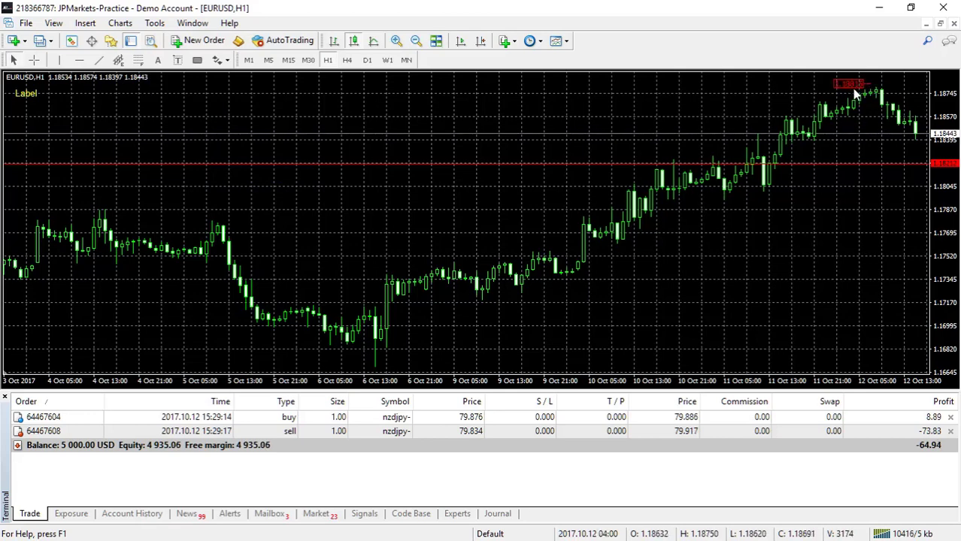
Place a Left Price Label at about 1.179 below the latest candles, viewing the EURUSD new order window before and after without trading
left_click(197, 42)
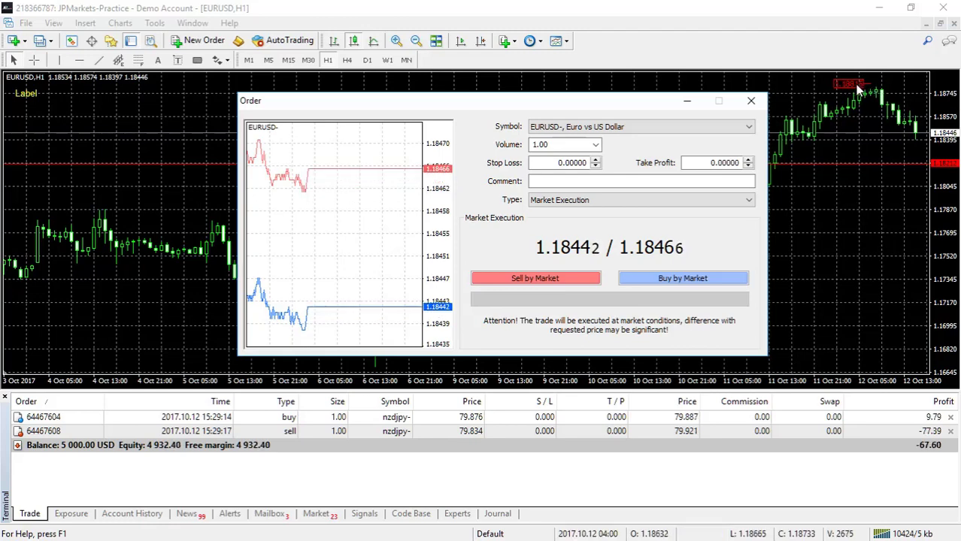
left_click(756, 99)
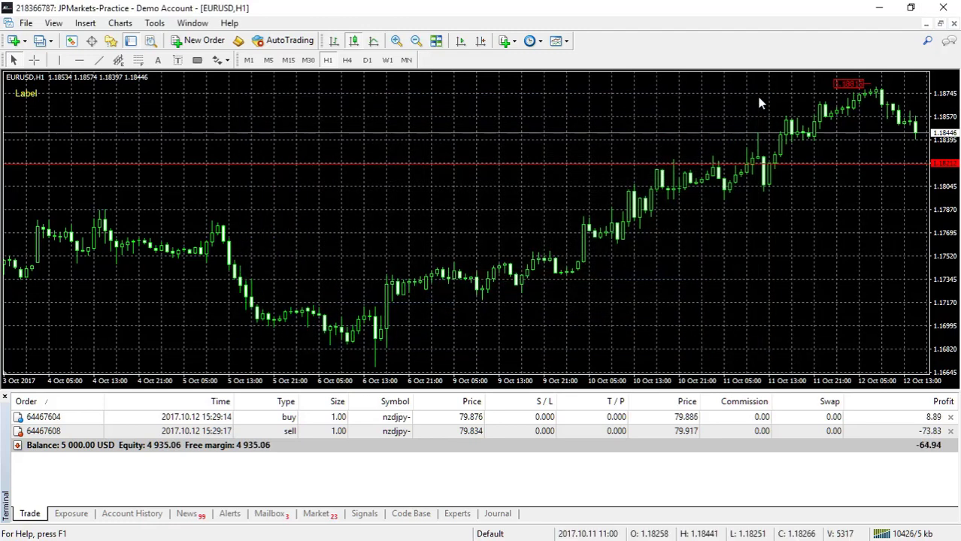
left_click(220, 60)
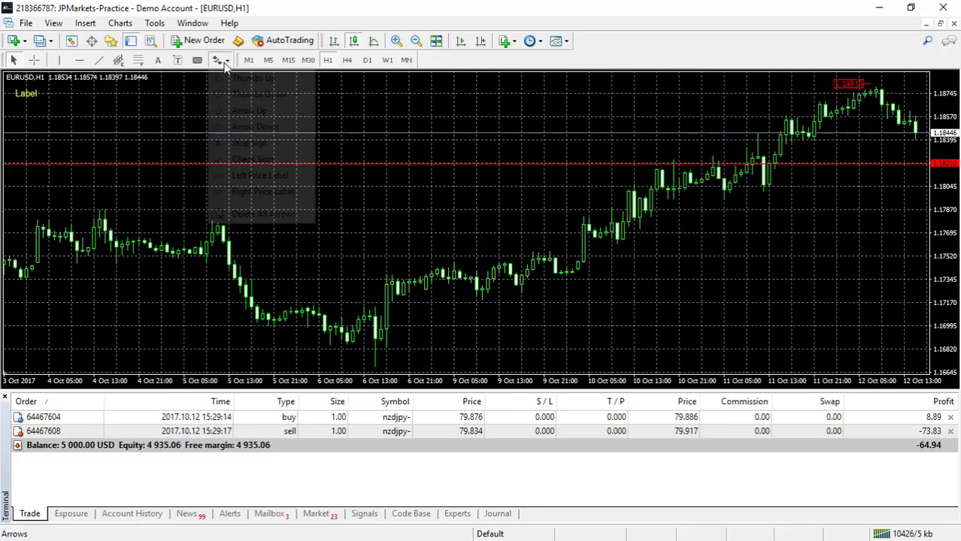
left_click(259, 178)
left_click(905, 210)
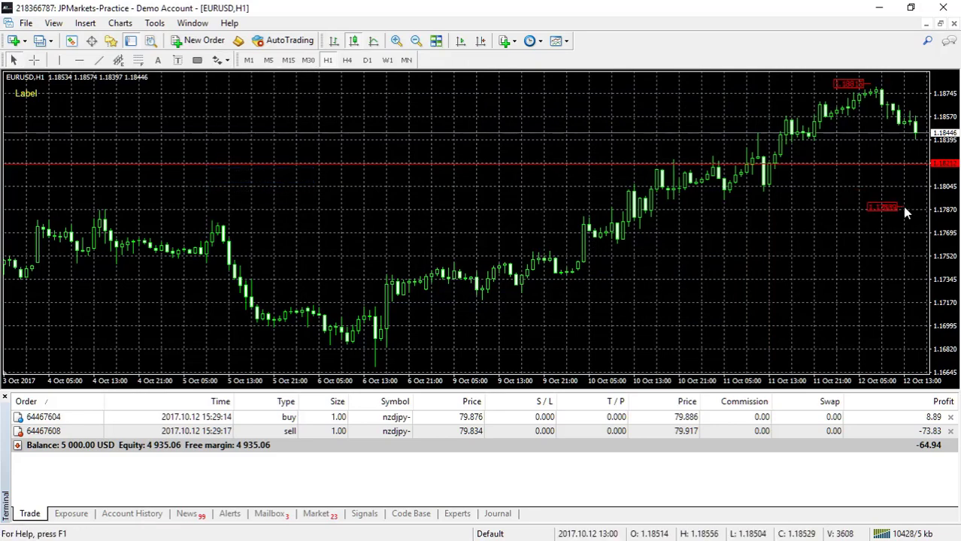
left_click(197, 41)
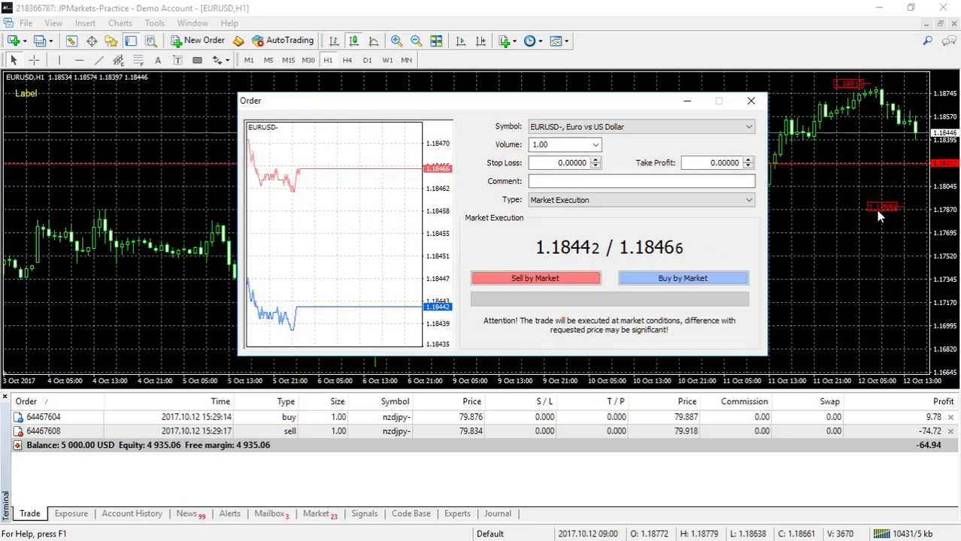
left_click(752, 102)
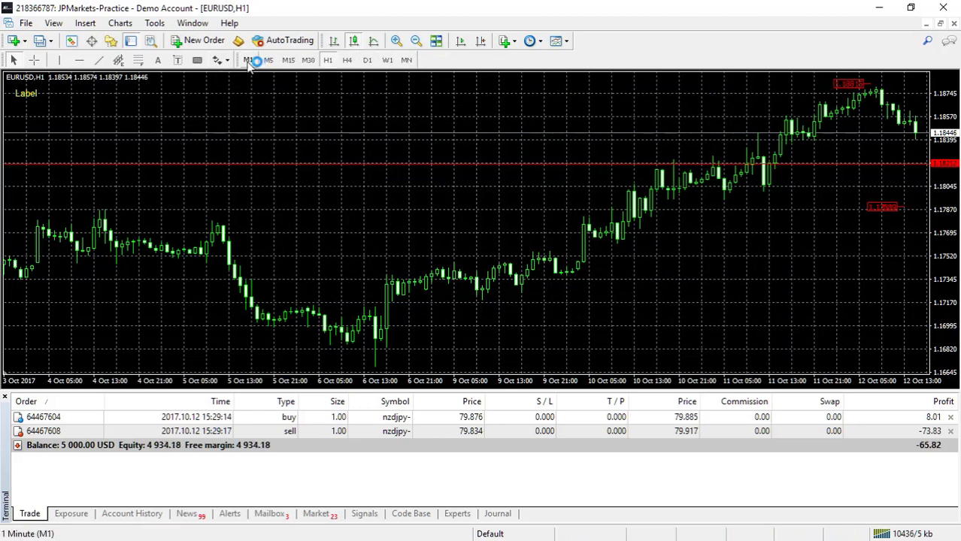
View the list of chart periods, and switch the EURUSD chart to H4 and on to the weekly timeframe
left_click(531, 44)
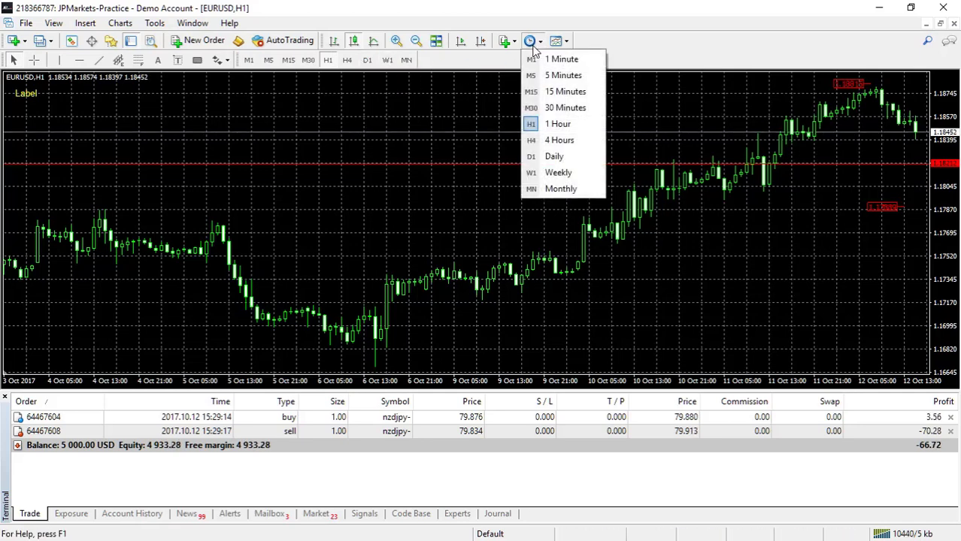
left_click(346, 60)
left_click(347, 60)
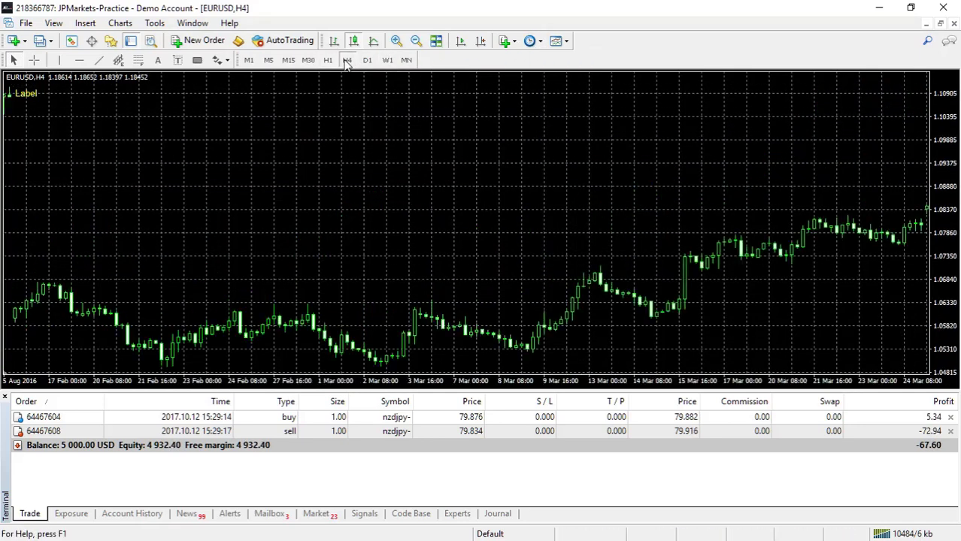
left_click(387, 60)
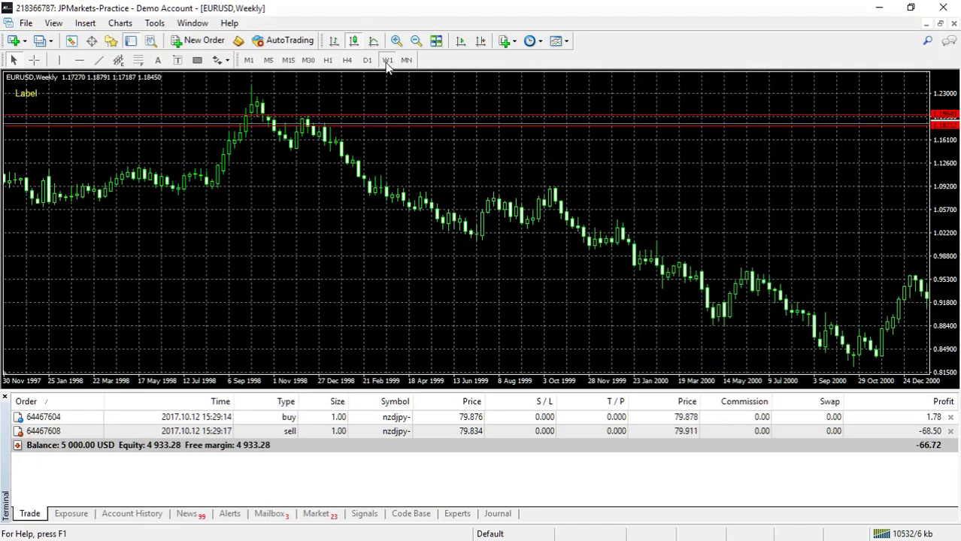
Turn on Auto Scroll to bring the weekly chart to its most recent candles
left_click_drag(759, 181, 203, 186)
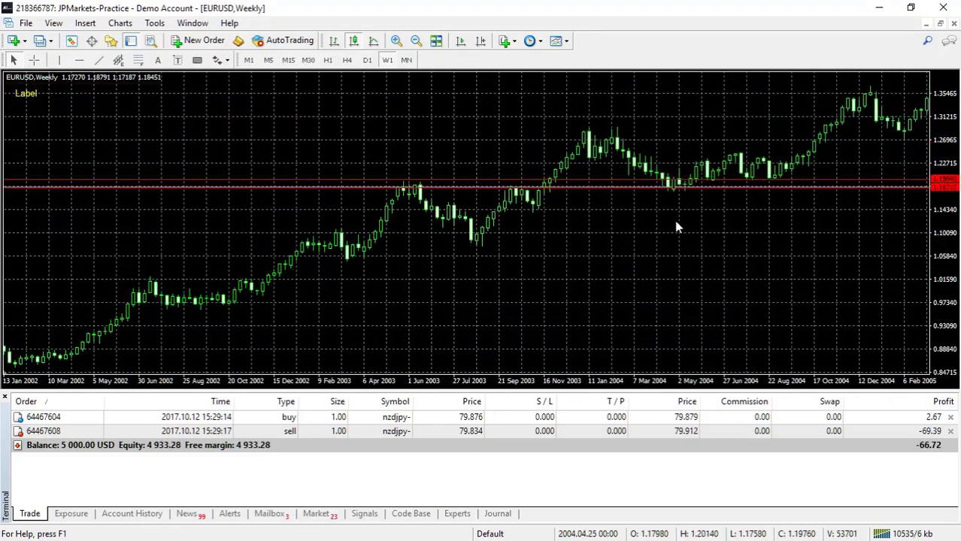
left_click_drag(676, 227, 393, 242)
left_click(463, 42)
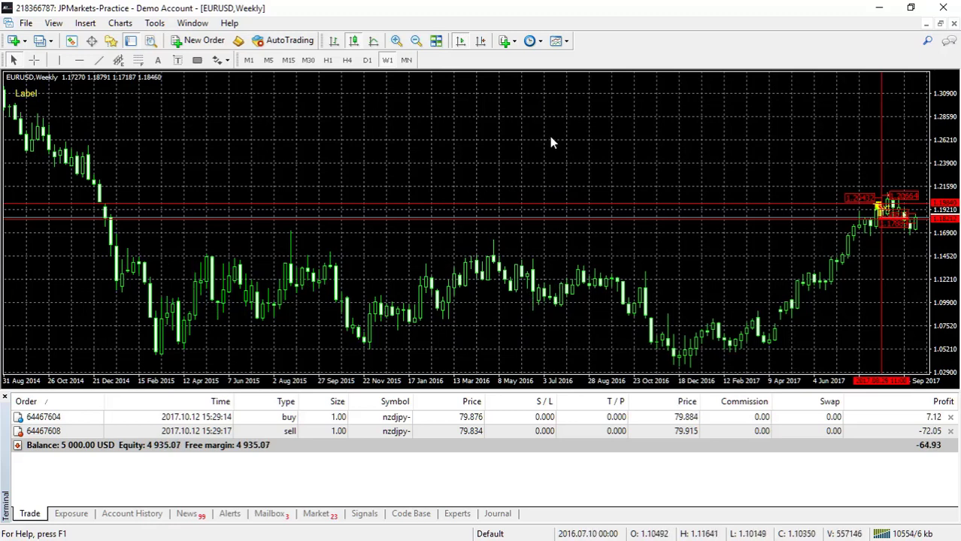
Apply the AaaBlank template to the weekly chart, and replace it with the AaaXover template
left_click(556, 47)
left_click(585, 113)
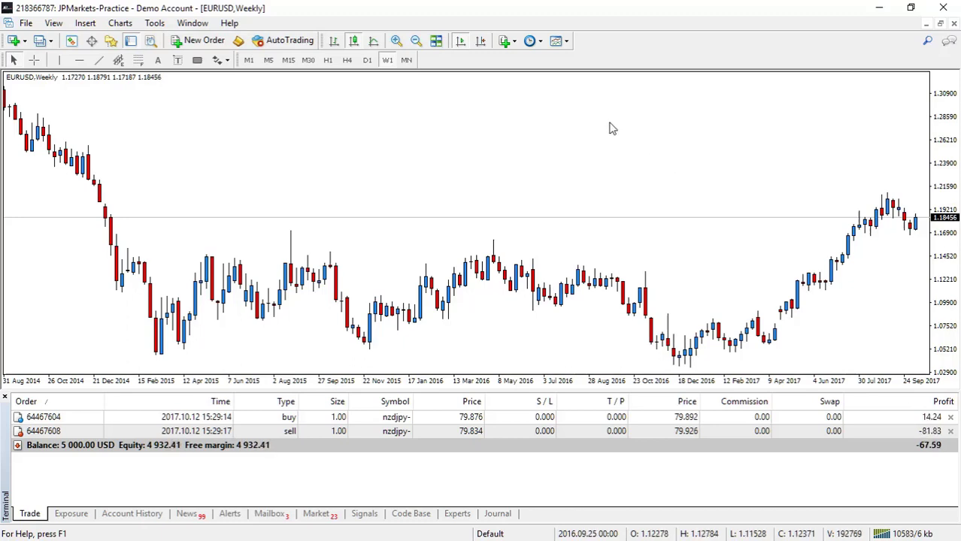
left_click(557, 42)
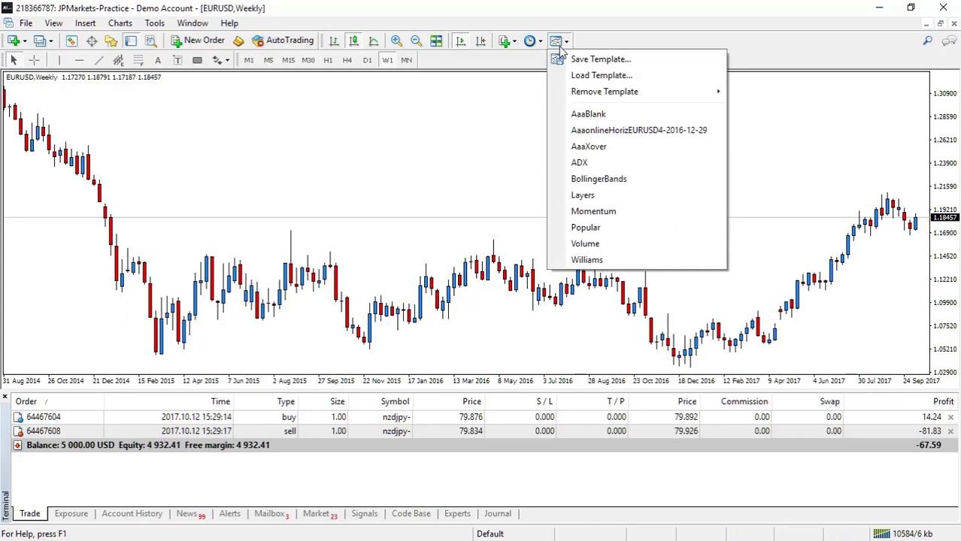
left_click(588, 147)
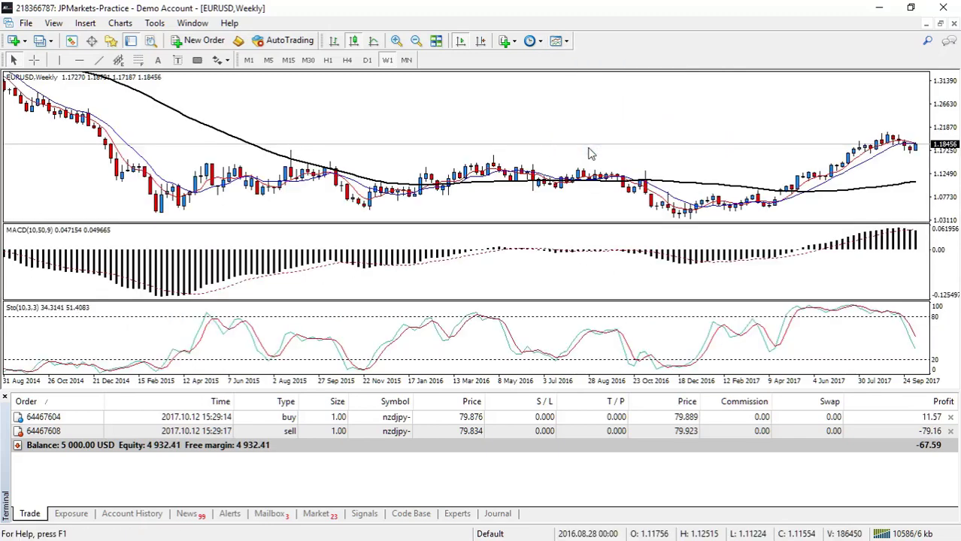